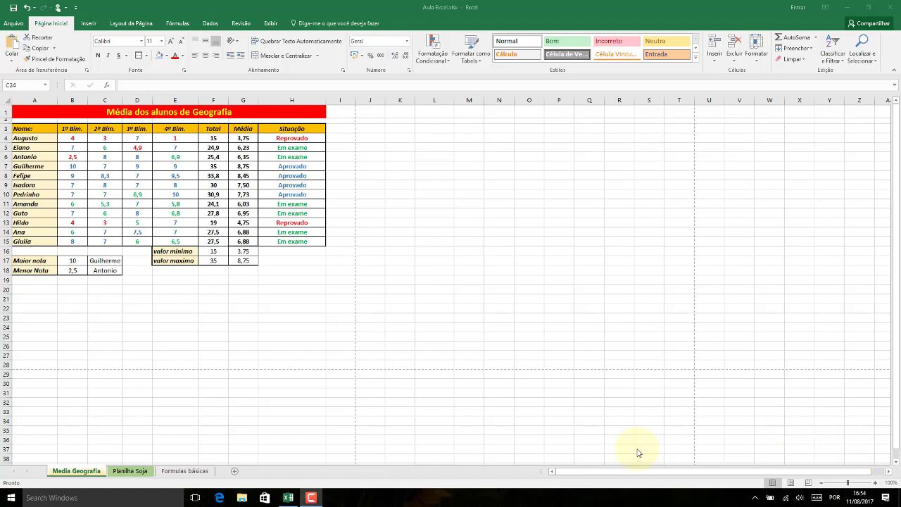
- Switch back and forth between the Planilha Soja and Media Geografia sheets, ending on Media Geografia
click(102, 471)
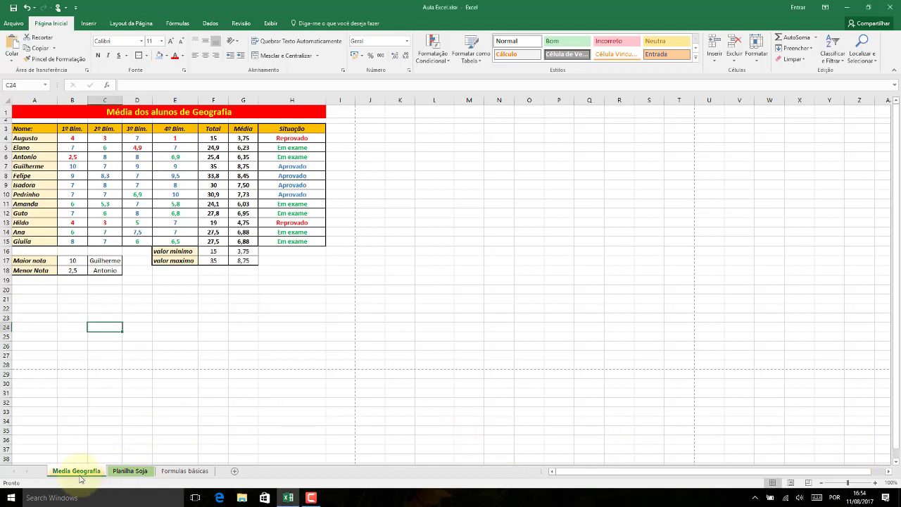
click(123, 471)
click(78, 471)
click(123, 471)
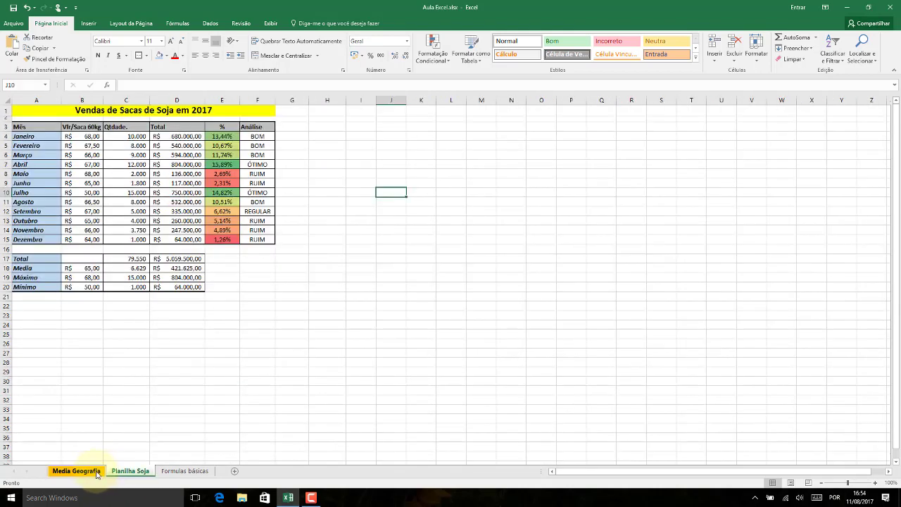
click(79, 471)
click(123, 471)
click(99, 472)
click(124, 471)
click(79, 471)
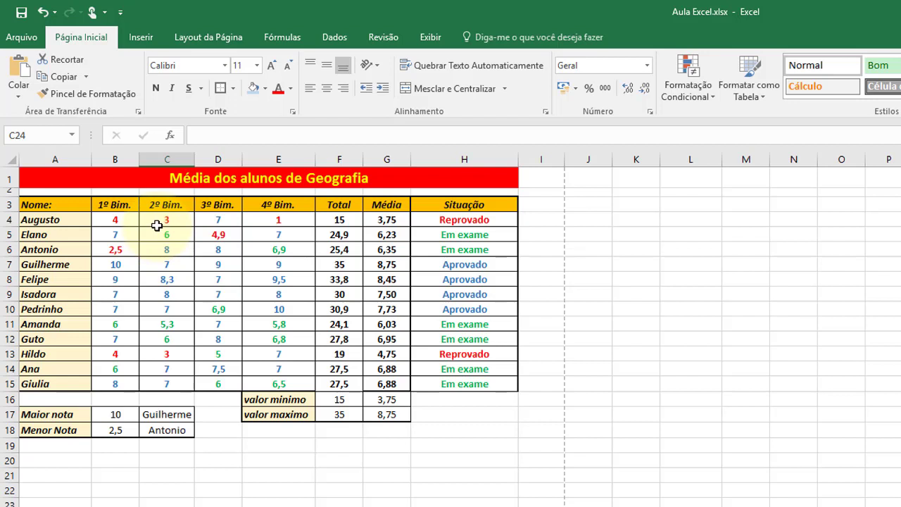
- Try candidate ranges: A4:E15, names A4:A15, averages G4:G15, and totals F4:F15
click(61, 219)
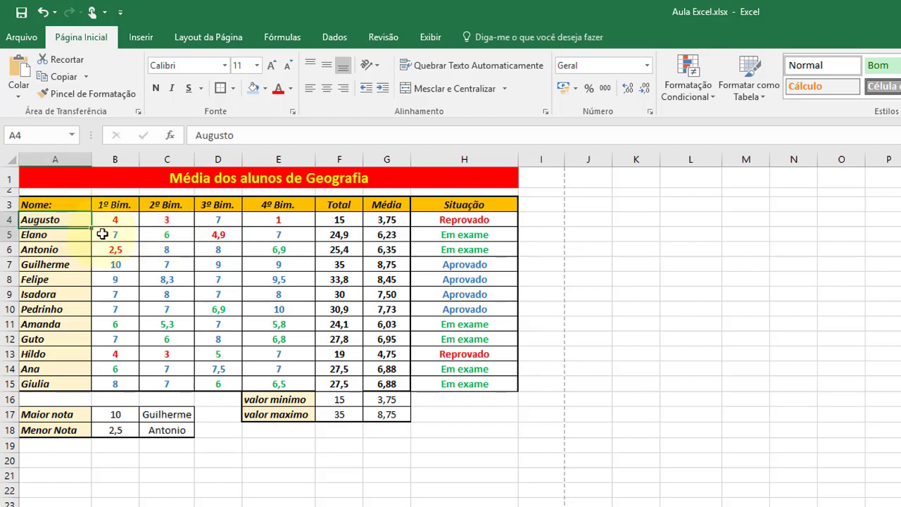
drag(103, 235, 282, 387)
click(242, 483)
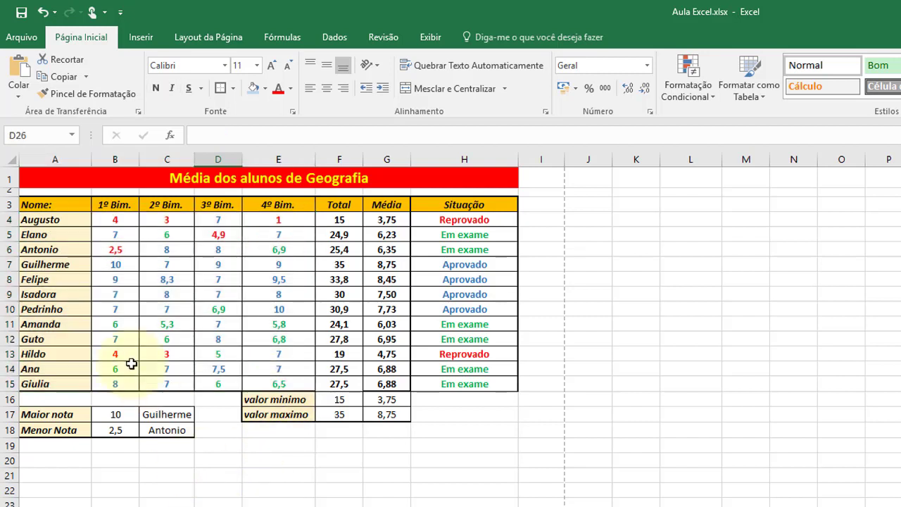
click(55, 219)
drag(54, 253, 55, 384)
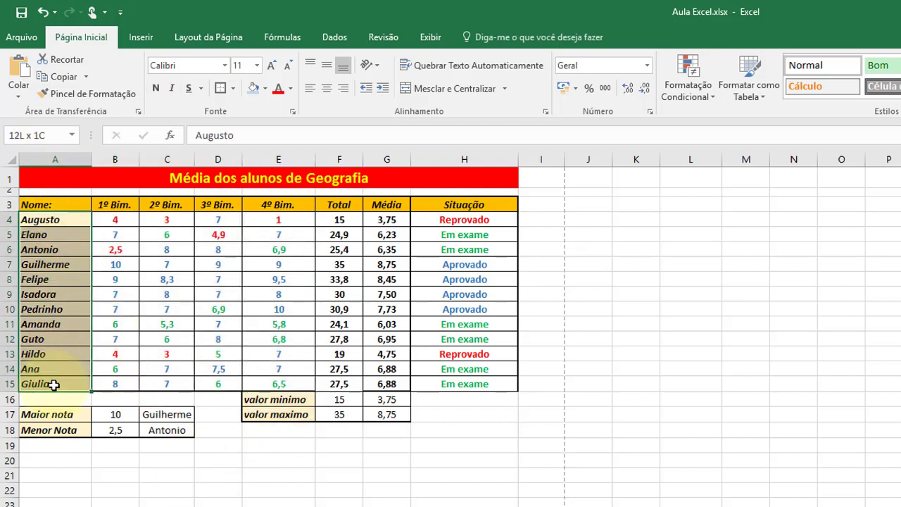
drag(390, 220, 392, 385)
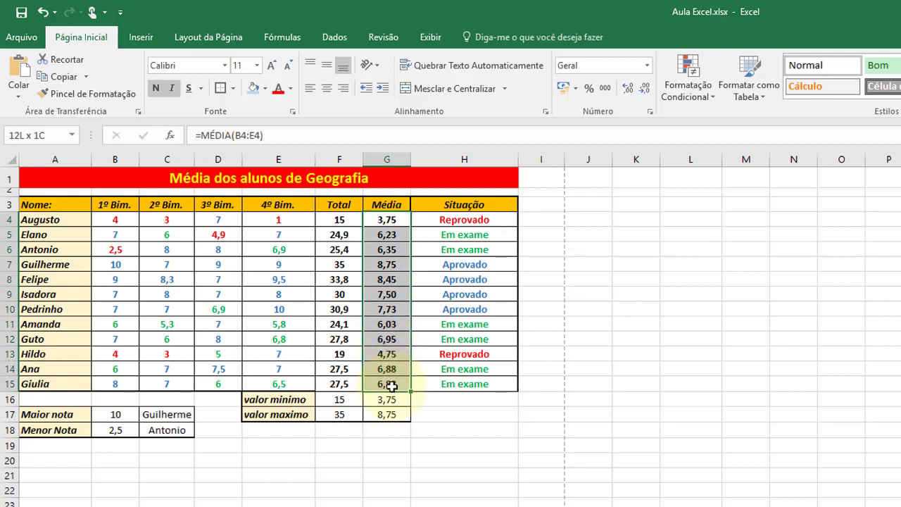
drag(55, 219, 56, 384)
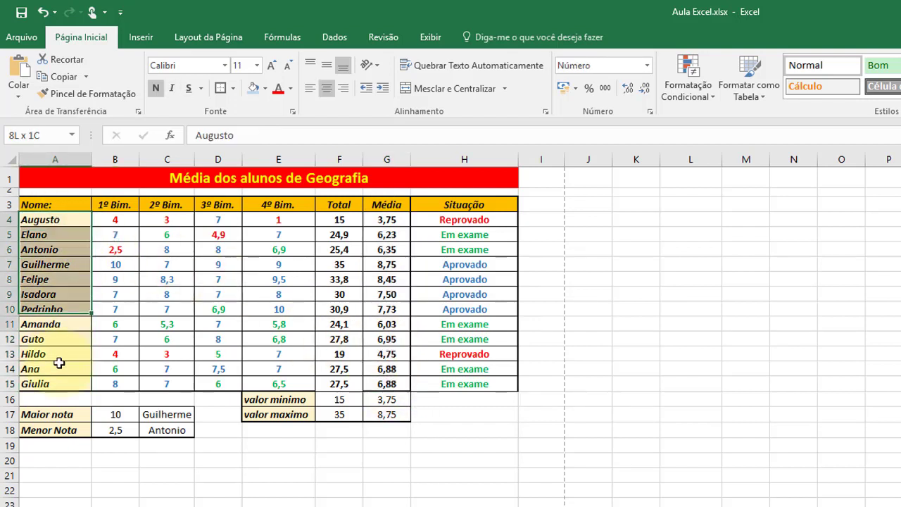
drag(340, 220, 345, 377)
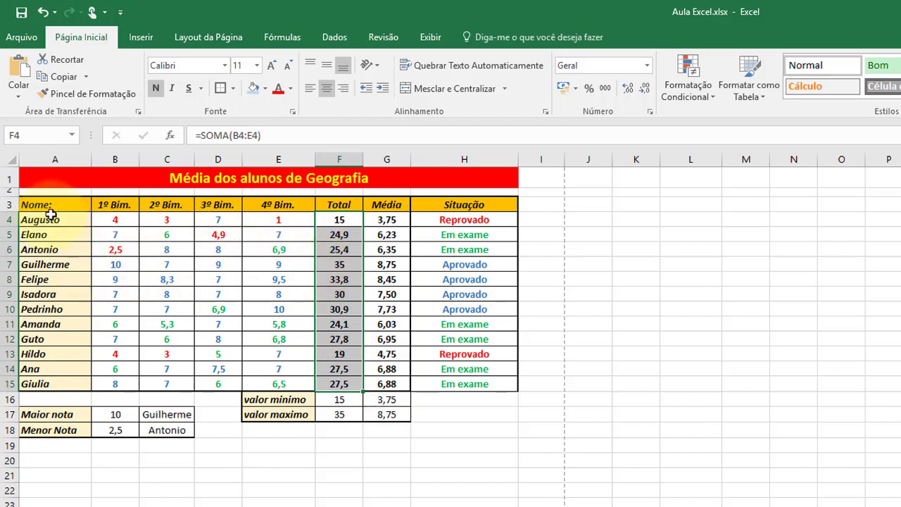
click(232, 234)
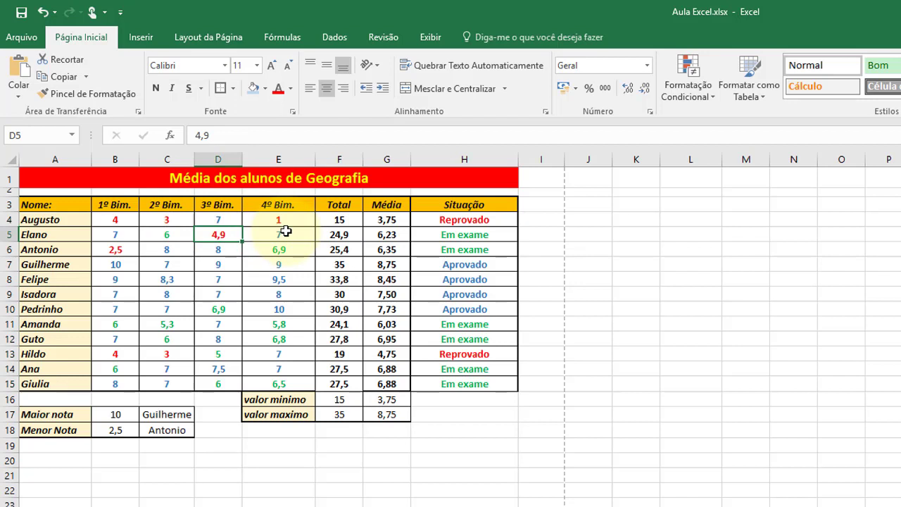
- Select A3:E15, the names and four bimester grades with their headers
click(50, 206)
drag(69, 220, 280, 381)
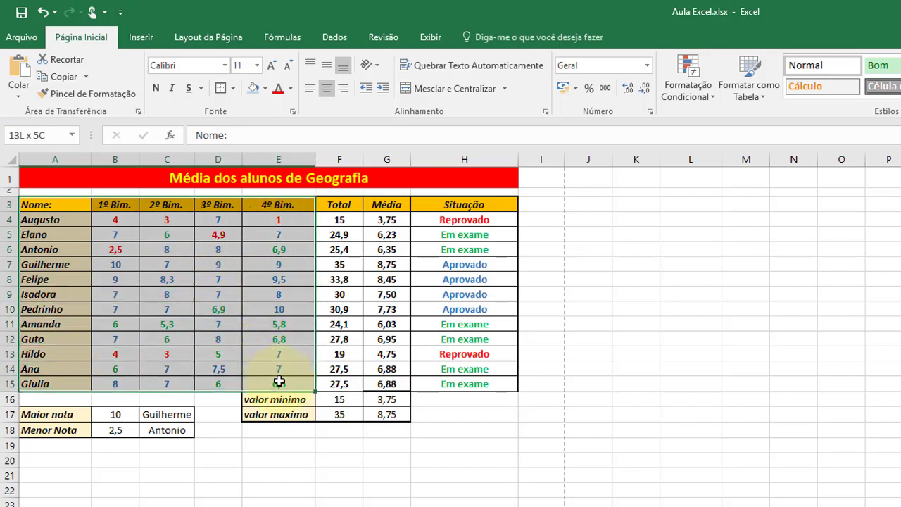
drag(279, 381, 280, 381)
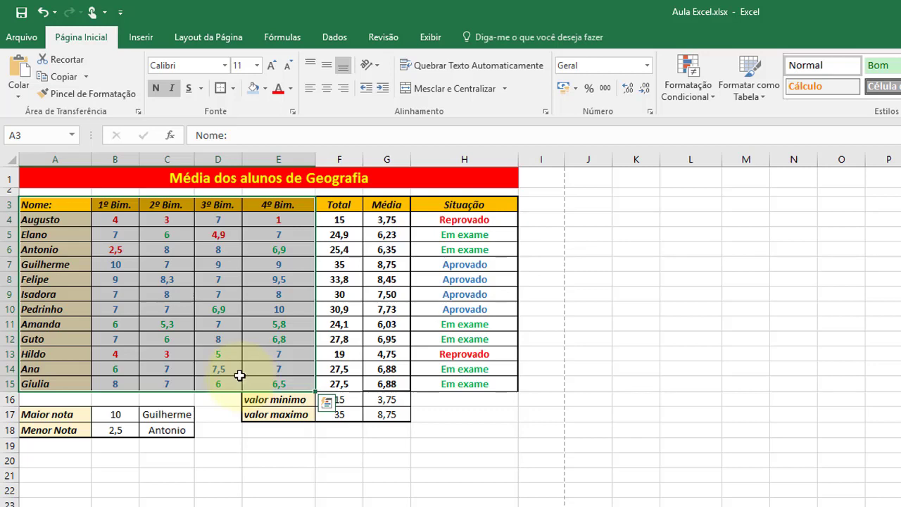
key(Escape)
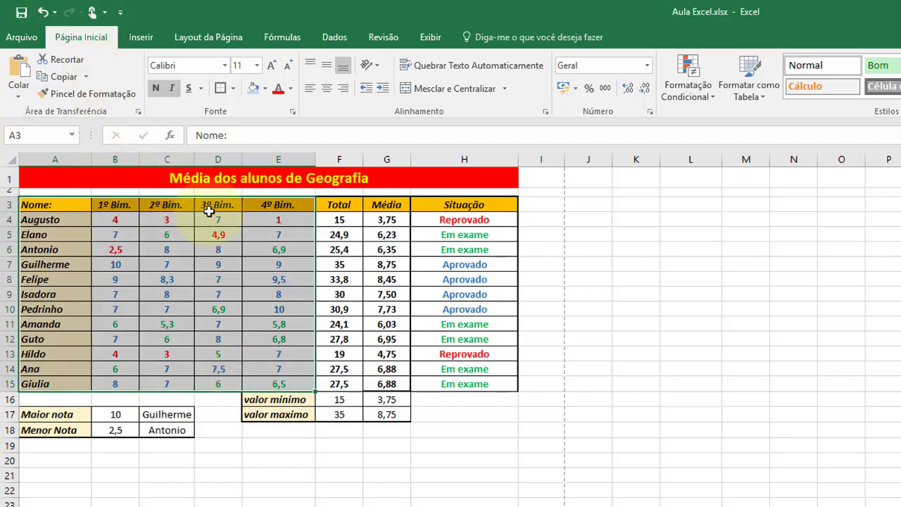
- From the Inserir tab, insert a Coluna 3D Agrupada chart of the selected grades
click(138, 38)
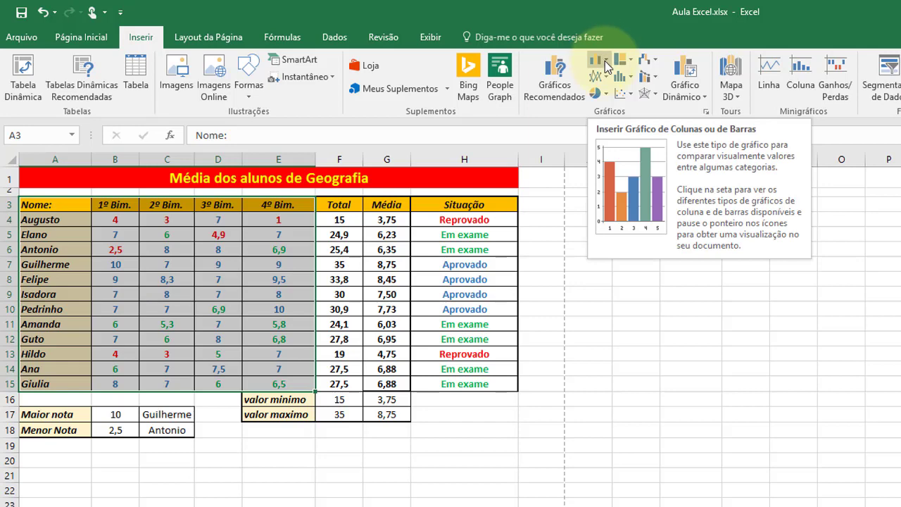
click(607, 65)
click(605, 61)
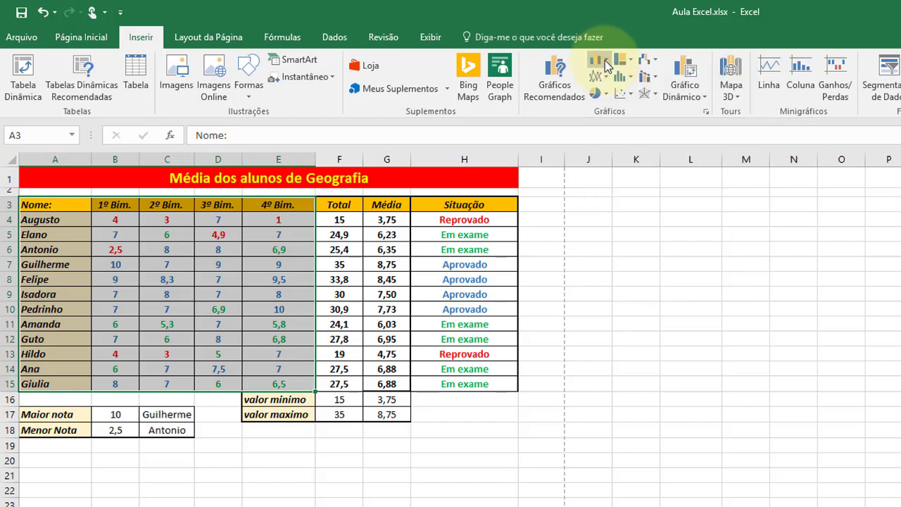
click(605, 60)
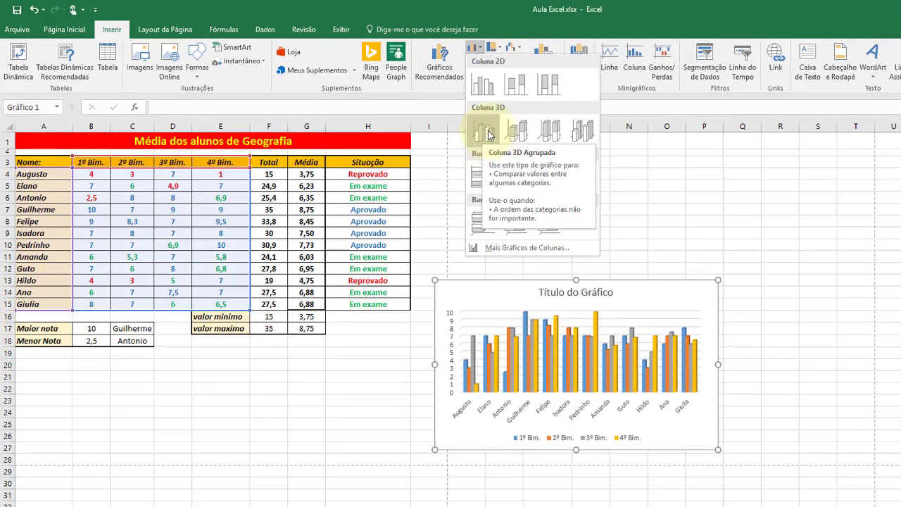
click(491, 134)
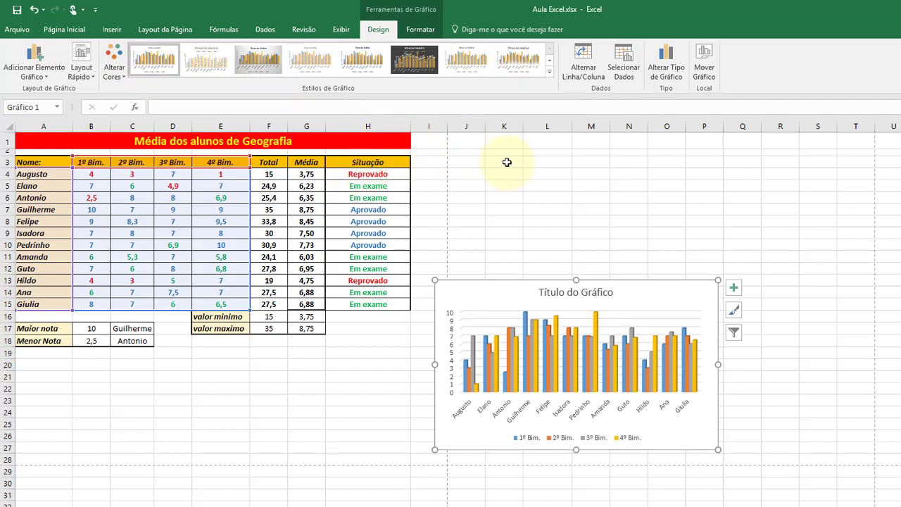
- Use Alternar Linha/Coluna to group columns by bimester, then enlarge the chart and move it beside the table
click(586, 69)
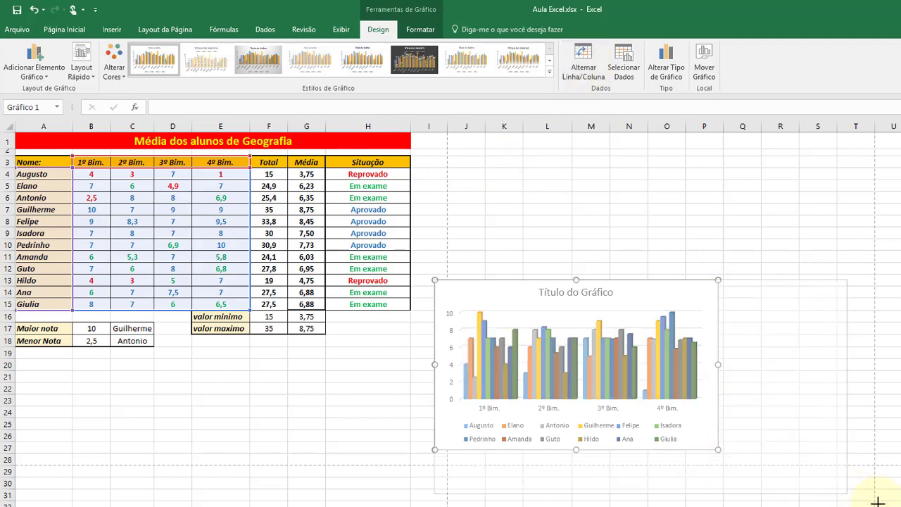
drag(718, 449, 894, 504)
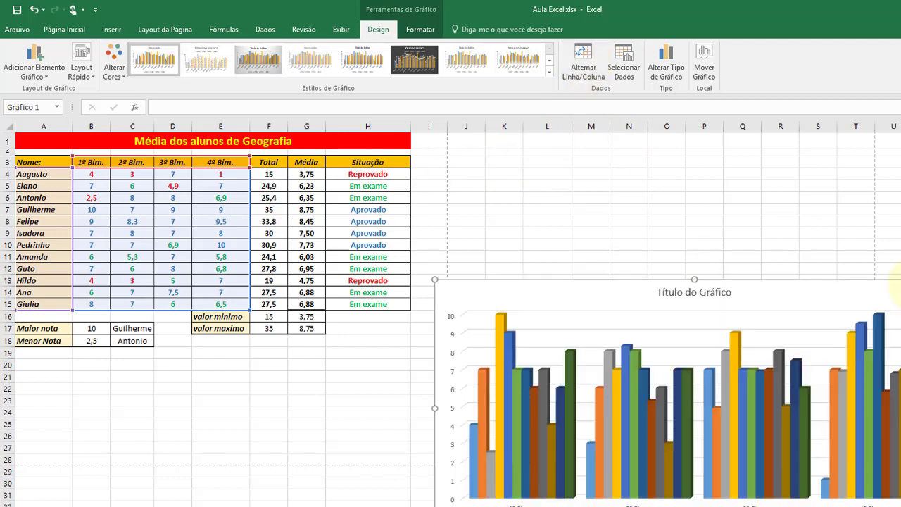
drag(892, 286, 887, 166)
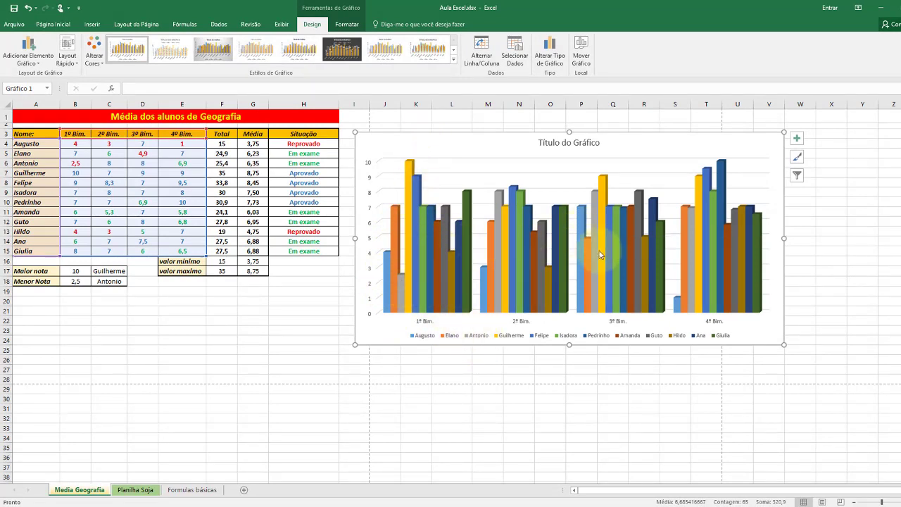
mouse_move(600, 256)
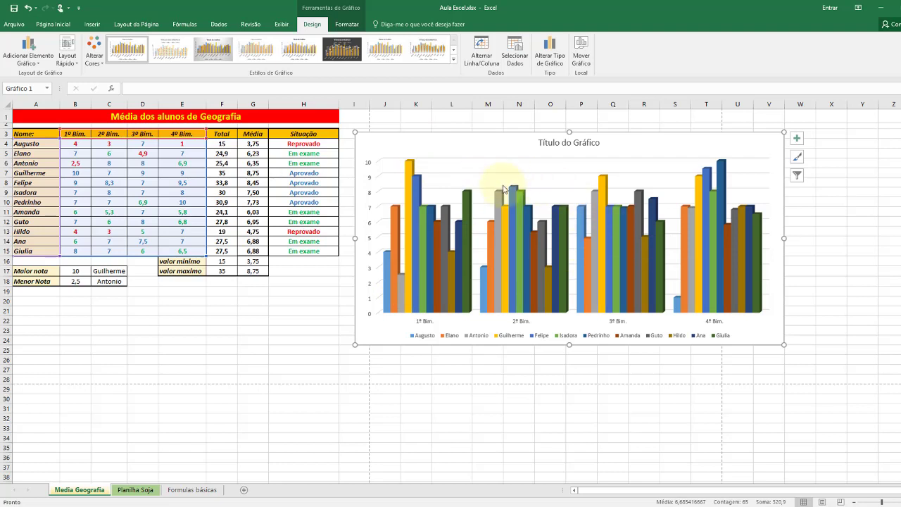
- Add data labels to the Augusto, Elano, Guilherme, Felipe and Isadora series
right_click(388, 265)
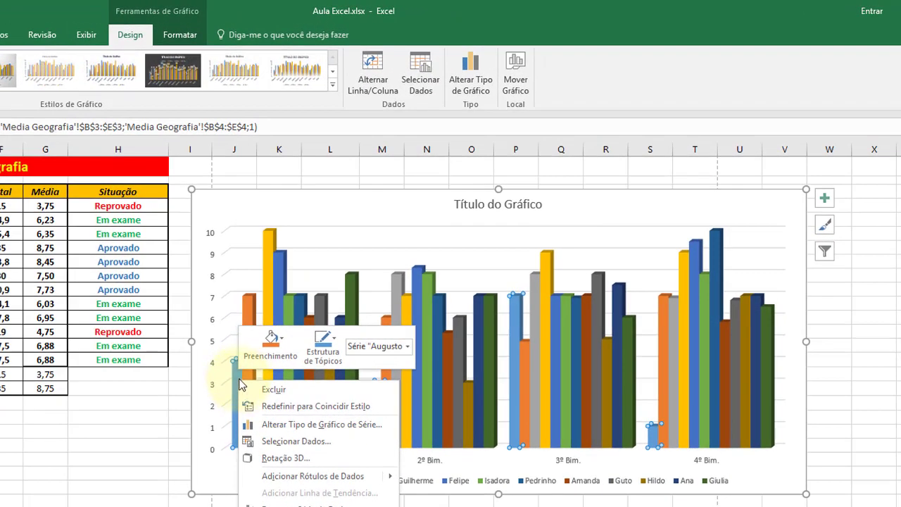
click(310, 477)
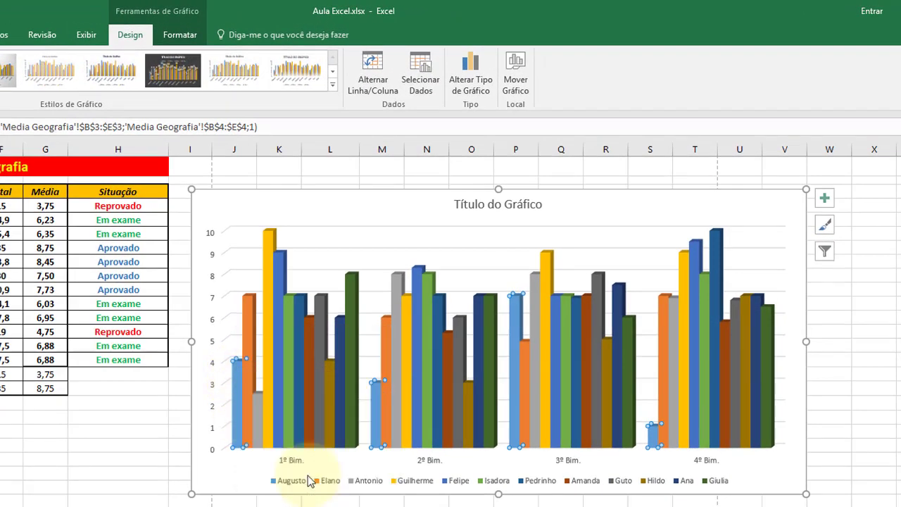
right_click(248, 327)
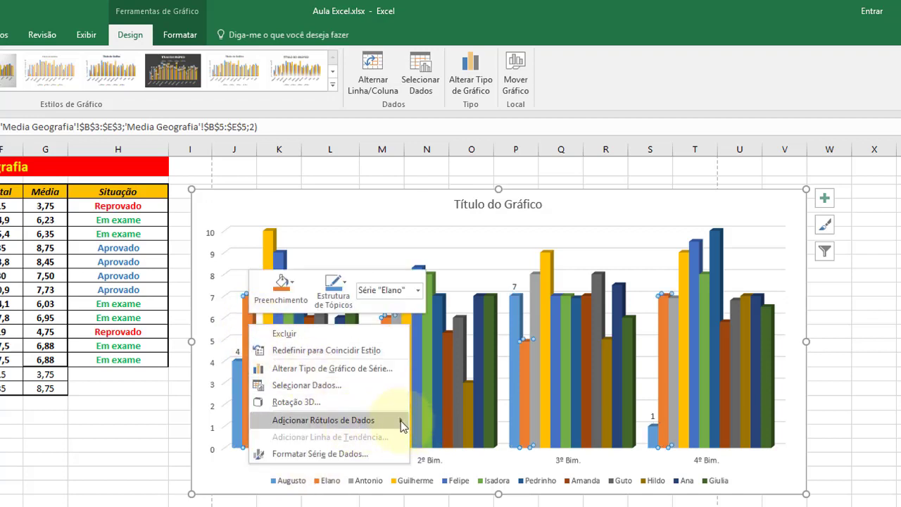
mouse_move(400, 421)
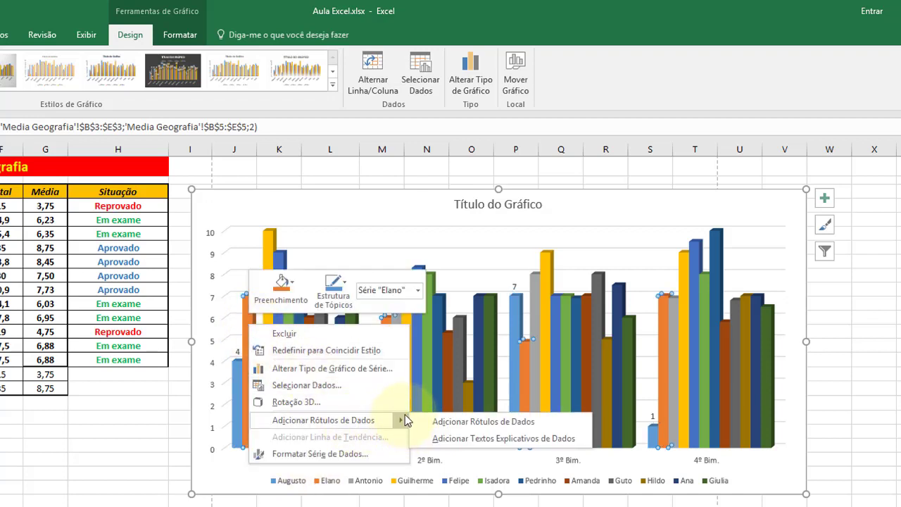
click(451, 422)
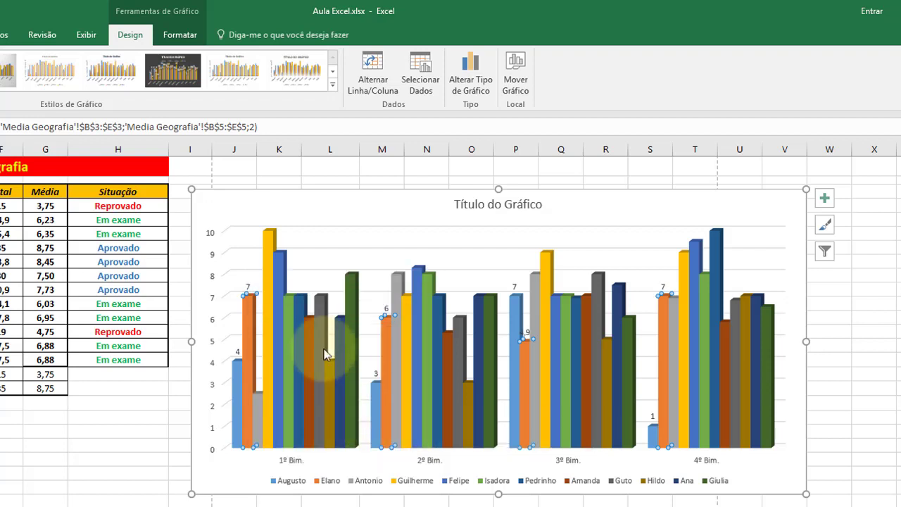
right_click(272, 247)
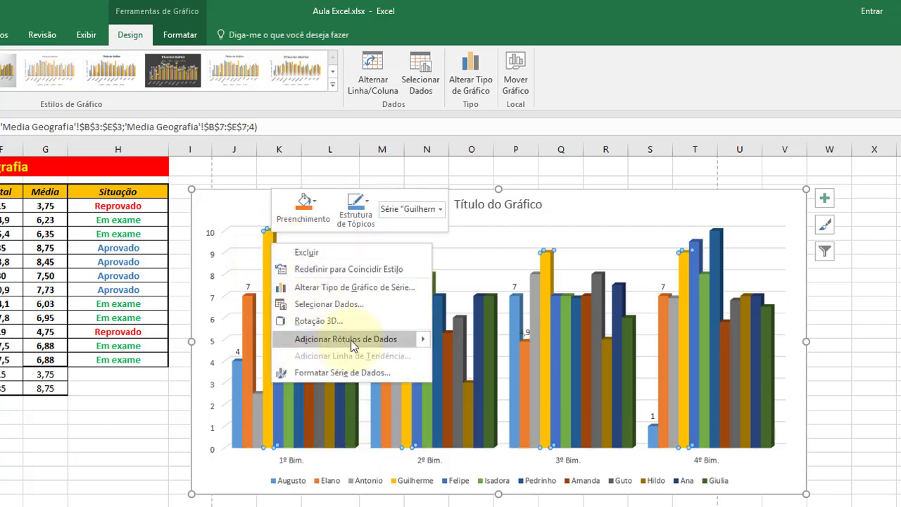
click(356, 343)
right_click(282, 264)
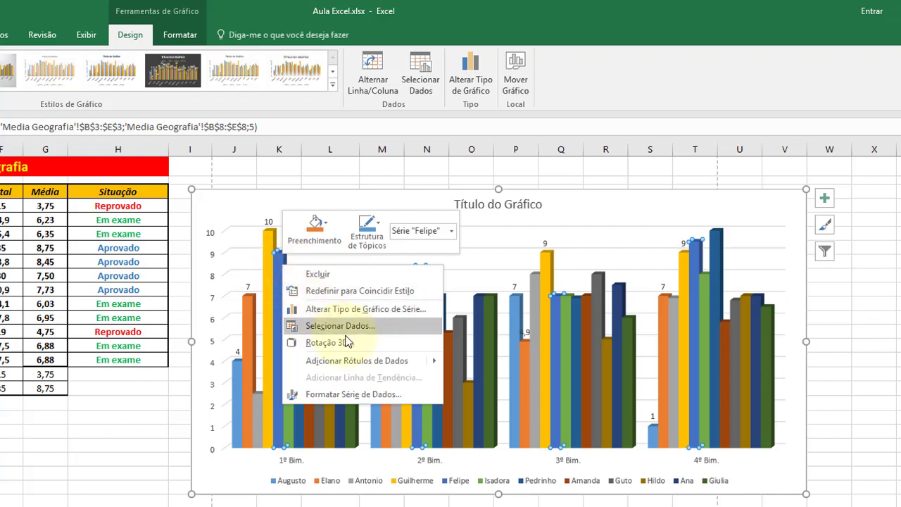
click(357, 361)
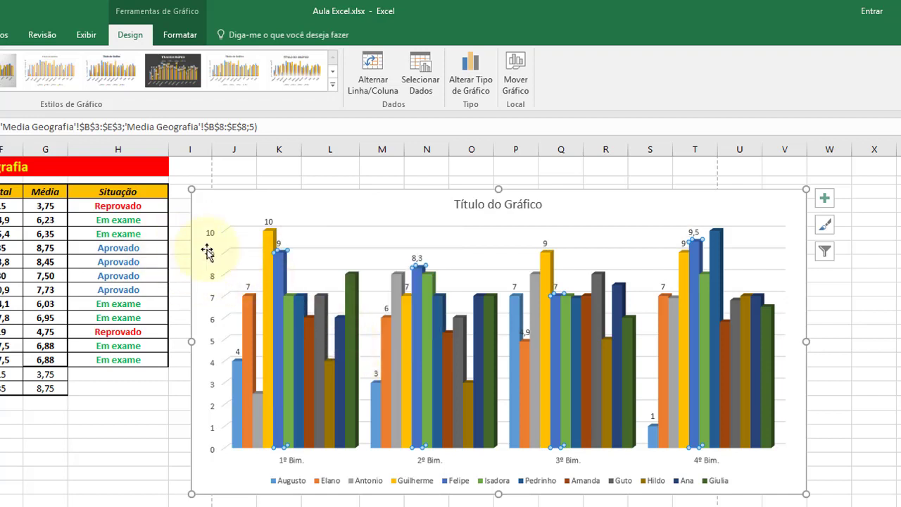
right_click(295, 315)
click(331, 405)
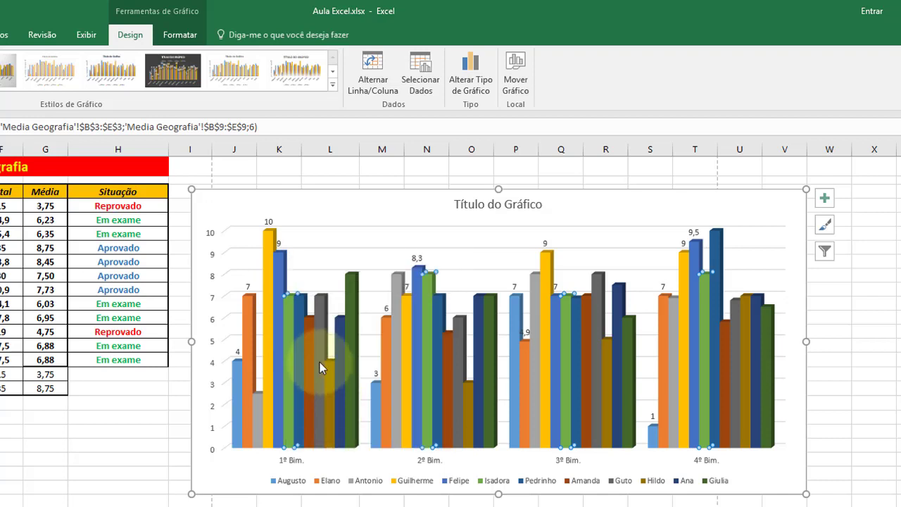
- Add data labels to the Pedrinho, Amanda, Guto, Hildo, Ana and Giulia series
right_click(301, 313)
click(360, 407)
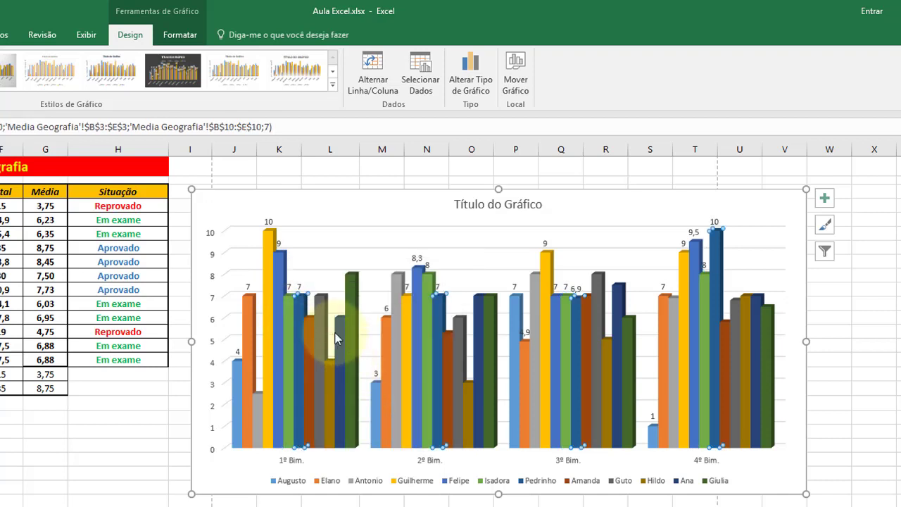
right_click(312, 328)
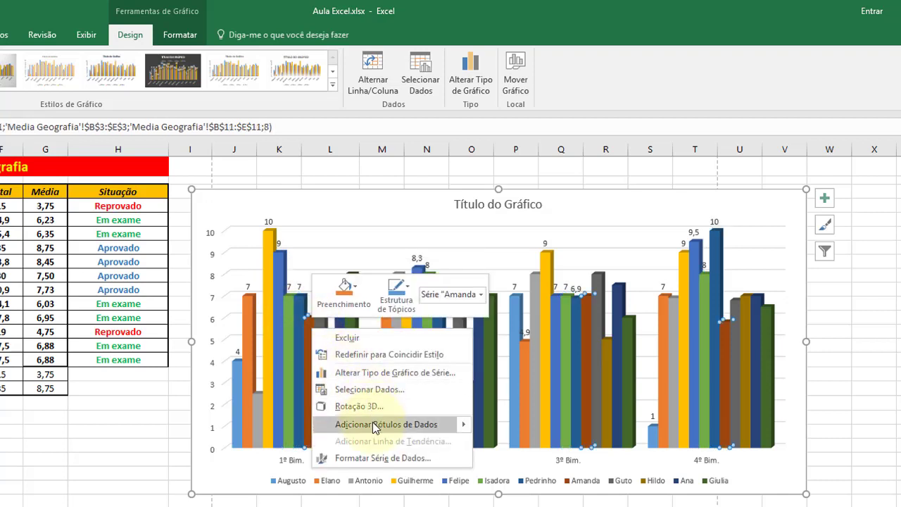
click(373, 423)
right_click(323, 328)
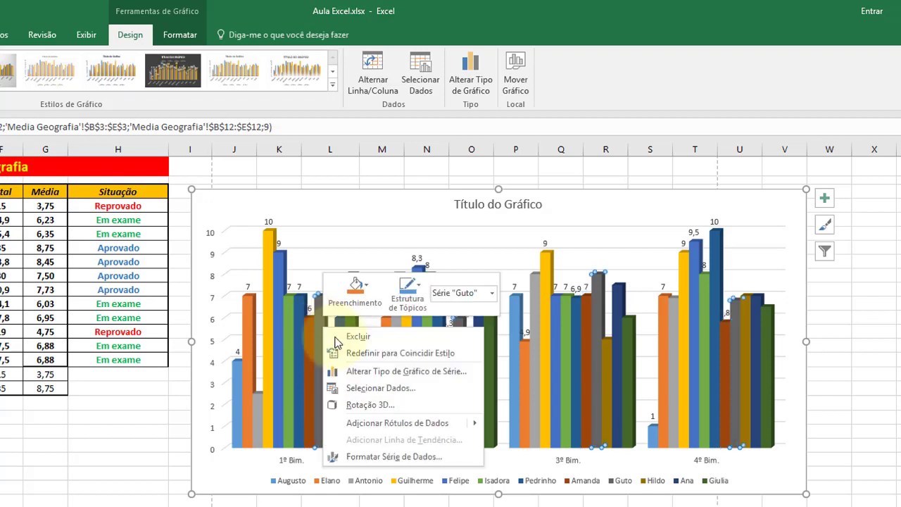
click(384, 423)
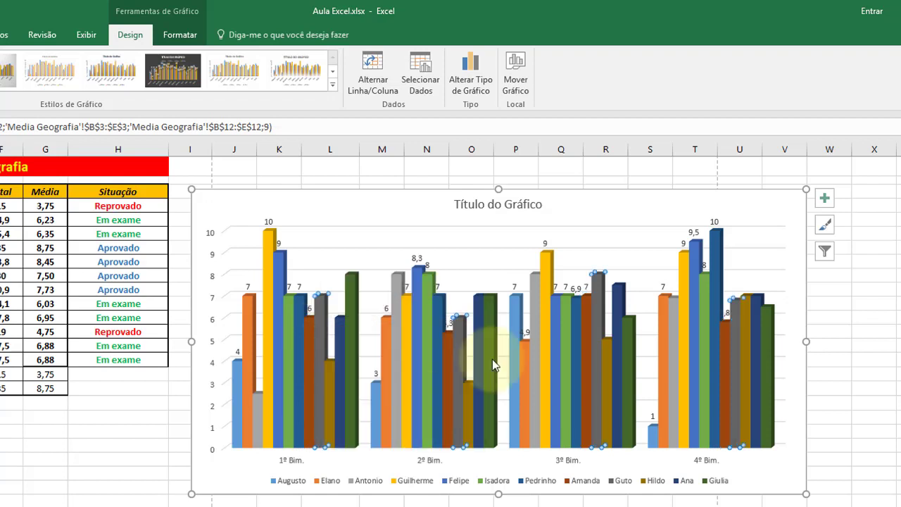
right_click(330, 377)
click(392, 475)
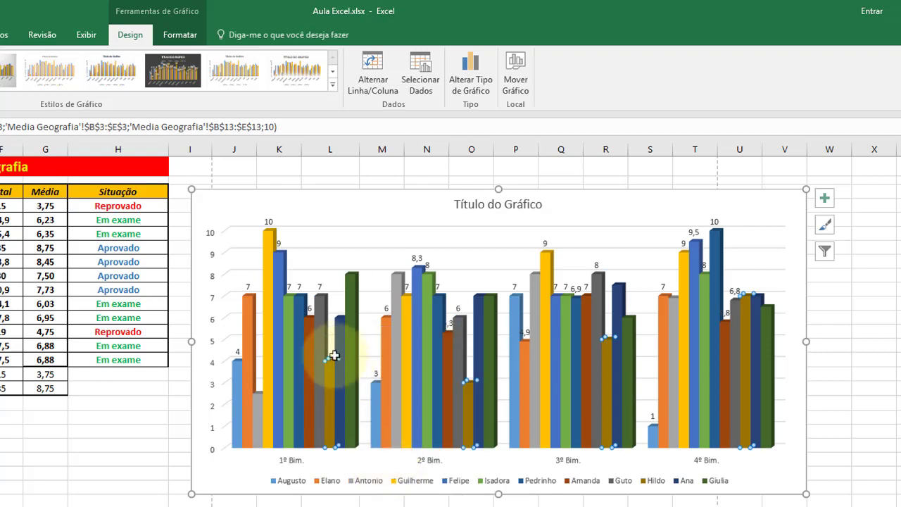
right_click(339, 331)
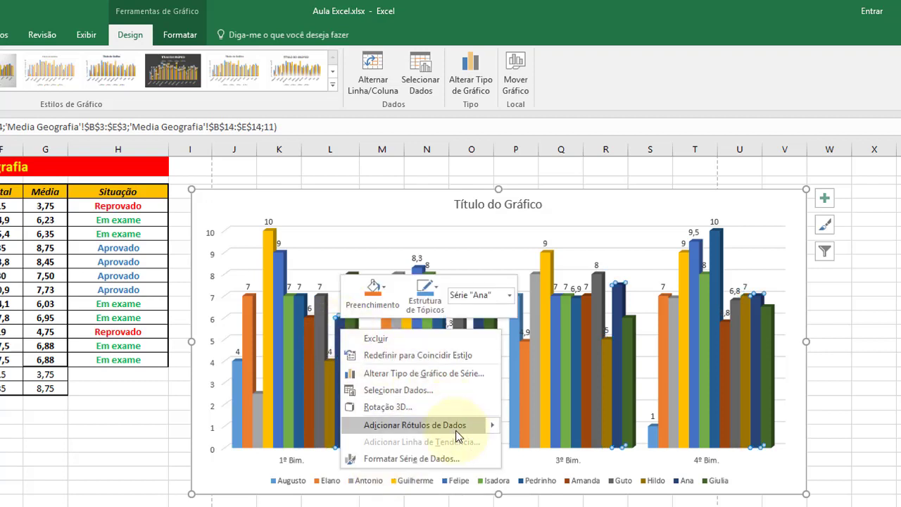
click(423, 425)
right_click(351, 294)
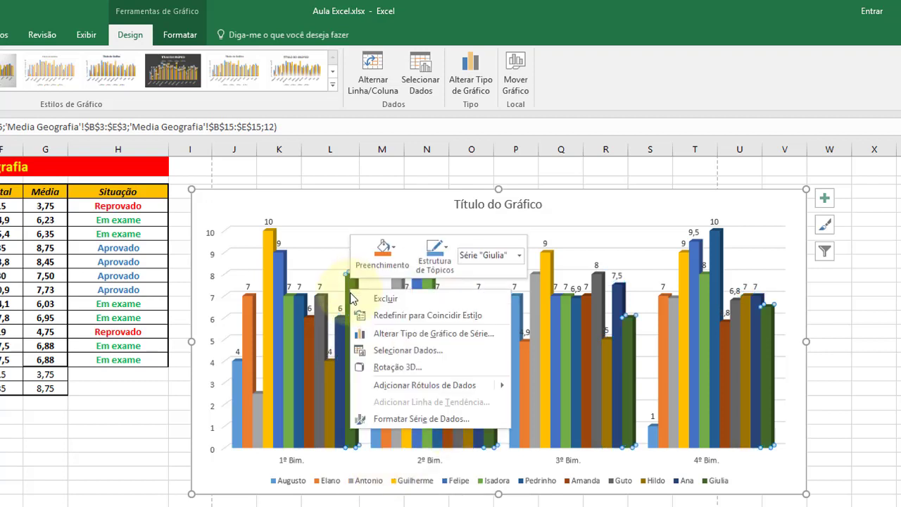
click(412, 386)
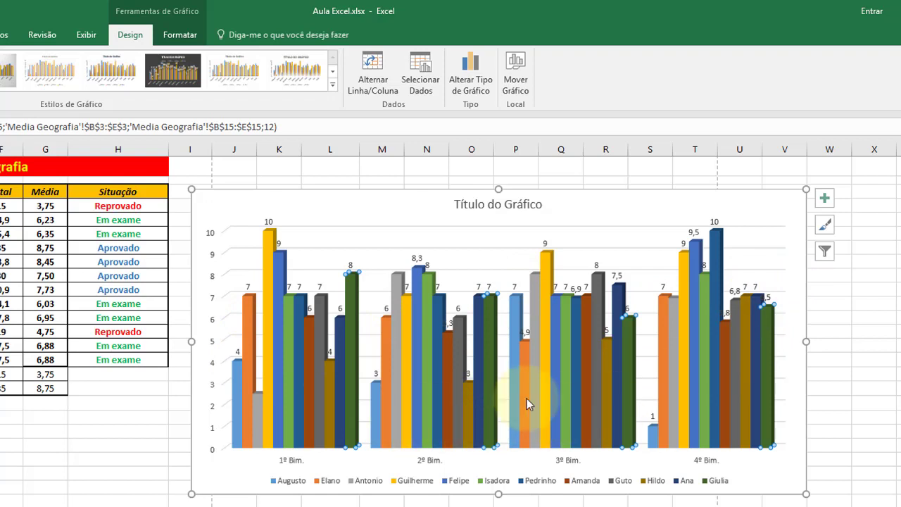
- With Mover Gráfico, place the chart on a new sheet named 'Gráfico media geografia'
click(516, 64)
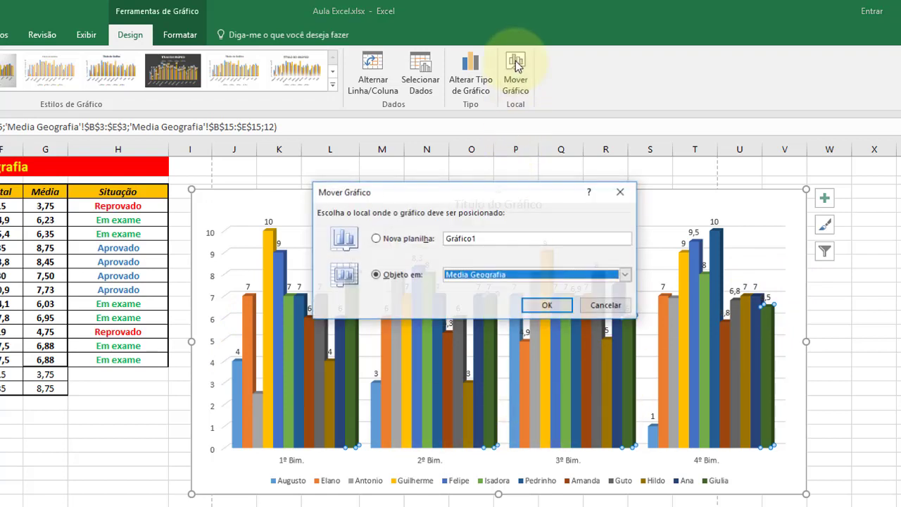
click(405, 241)
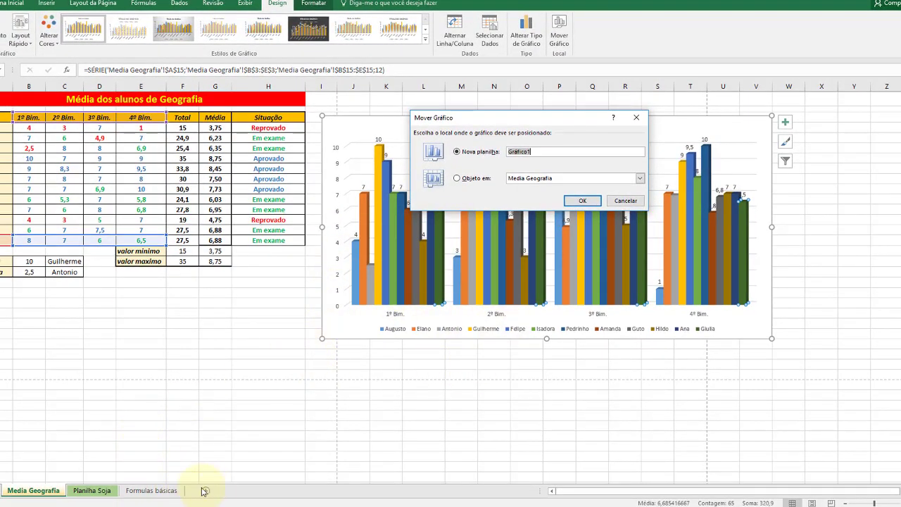
click(586, 148)
text(media geografia)
click(583, 201)
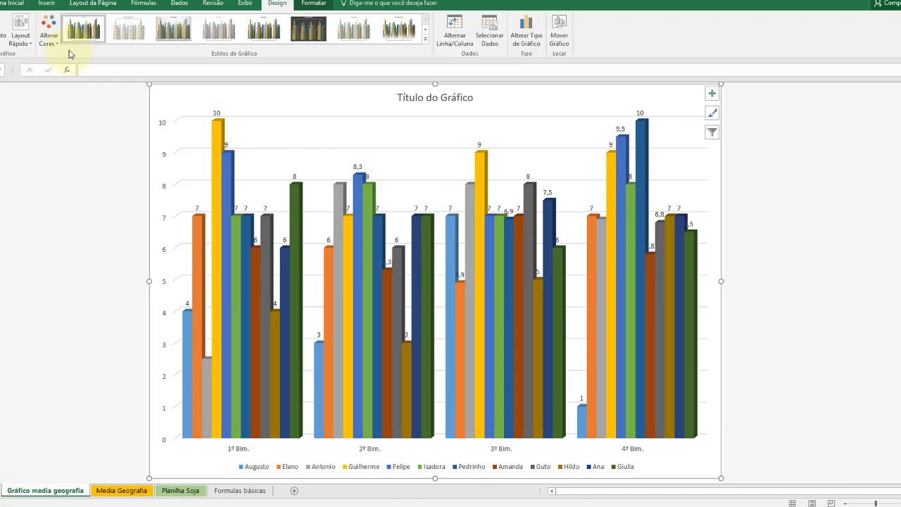
click(49, 32)
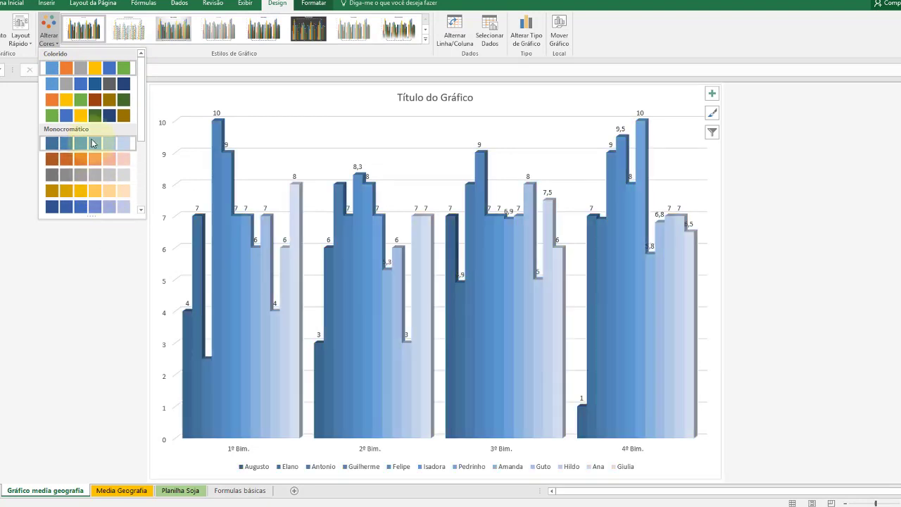
click(427, 33)
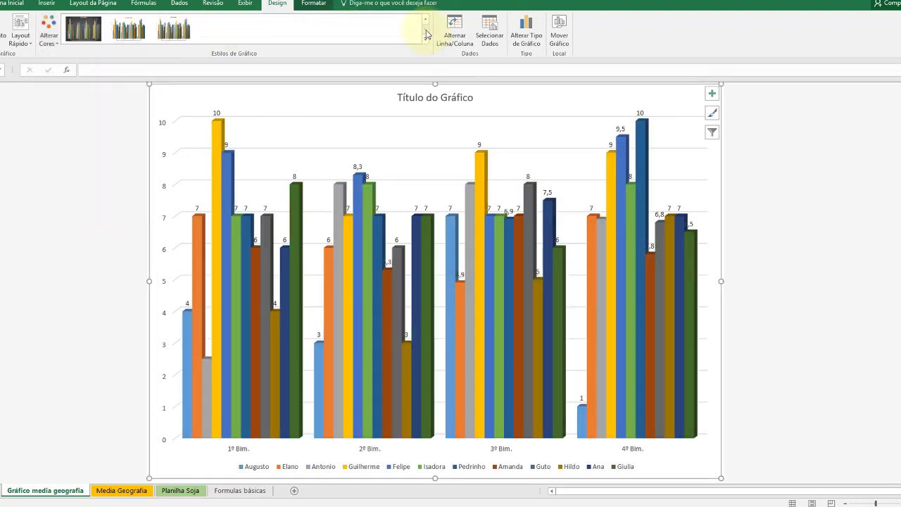
click(426, 42)
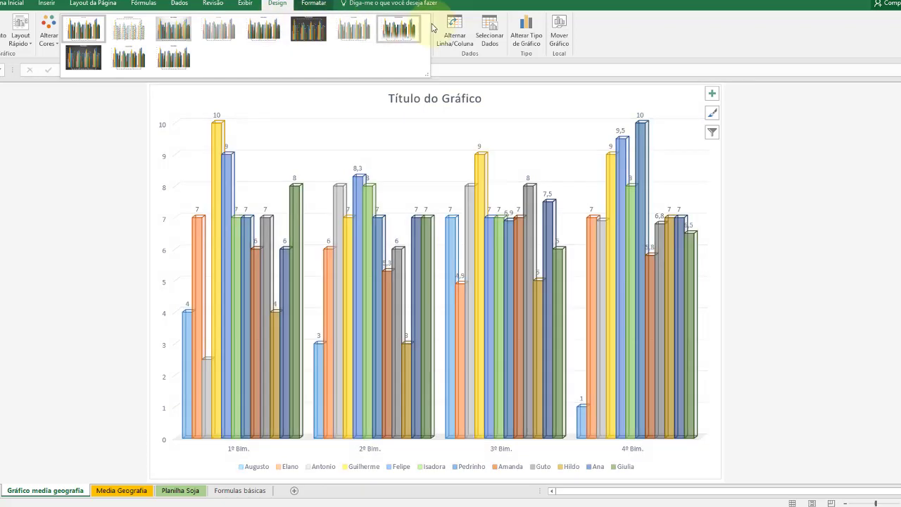
click(707, 41)
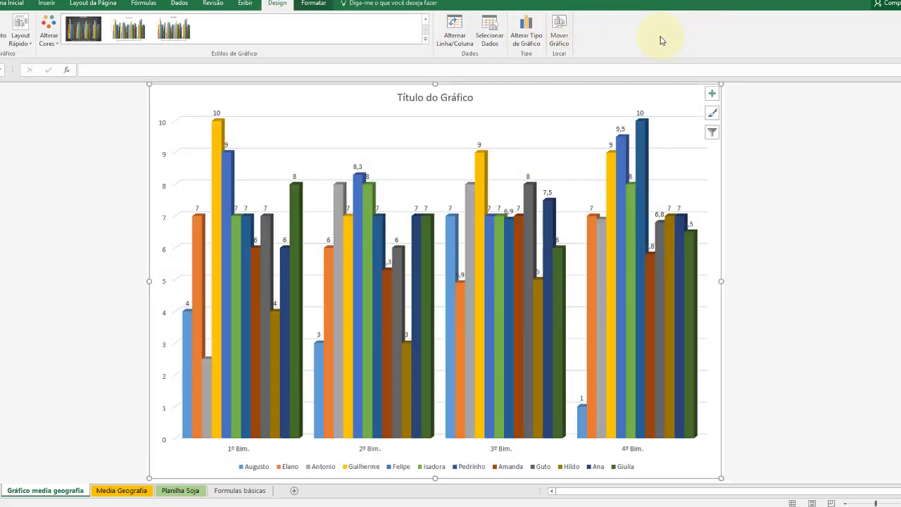
click(459, 35)
- Toggle Alternar Linha/Coluna until students are on the axis and bimesters in the legend
click(456, 30)
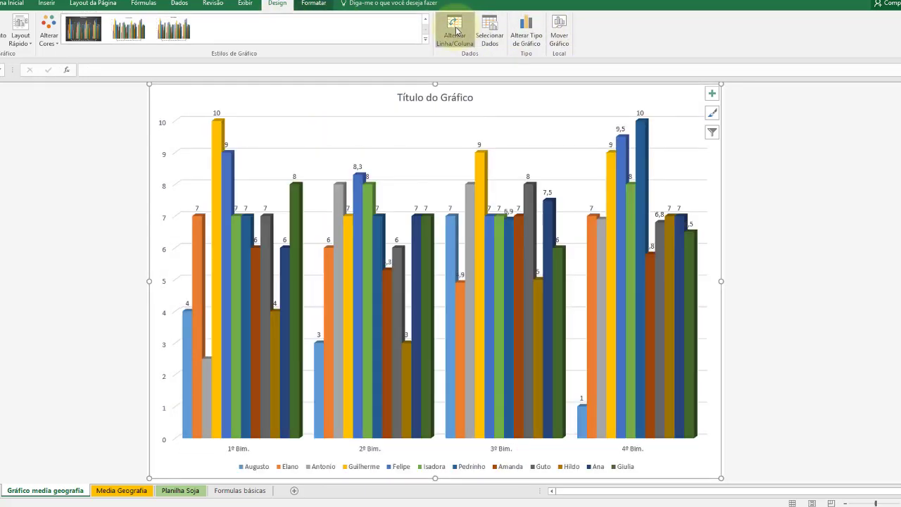
click(461, 29)
click(461, 29)
click(457, 29)
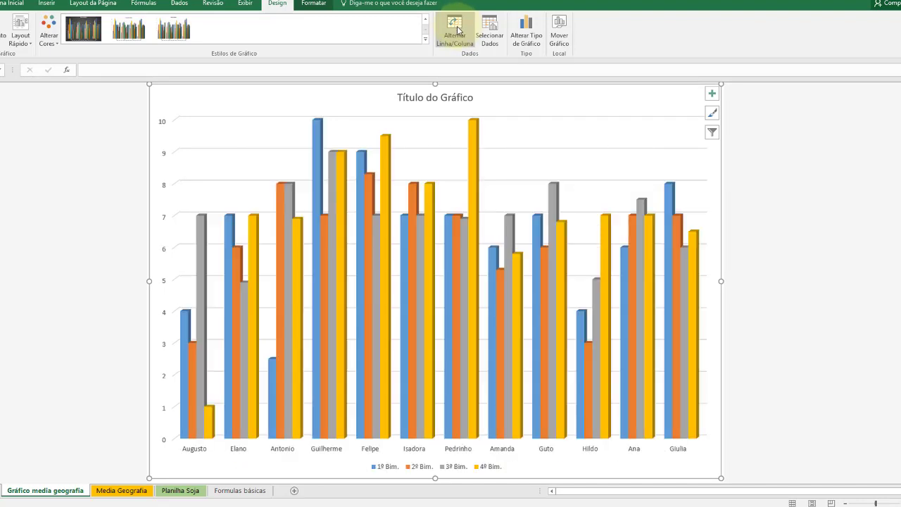
click(459, 31)
click(458, 30)
- Replace the chart title 'Título do Gráfico' with 'Gráfico Geografia'
click(441, 98)
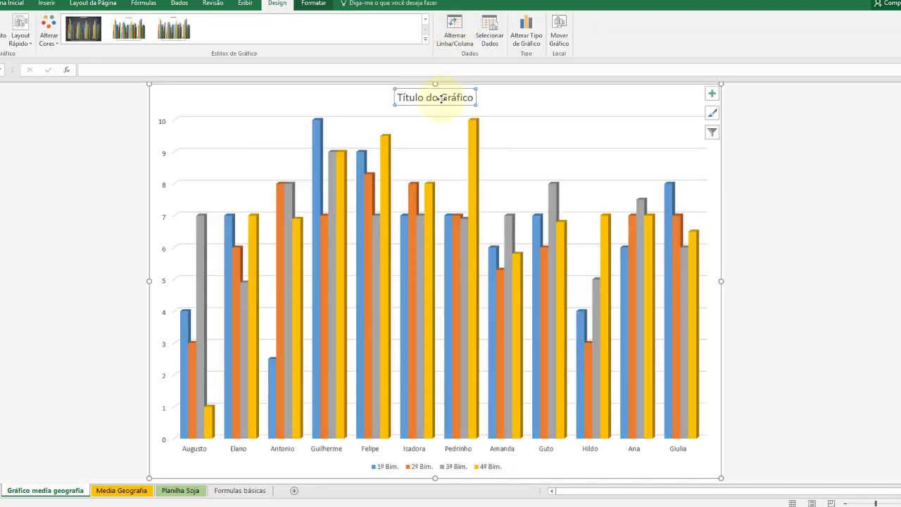
click(399, 98)
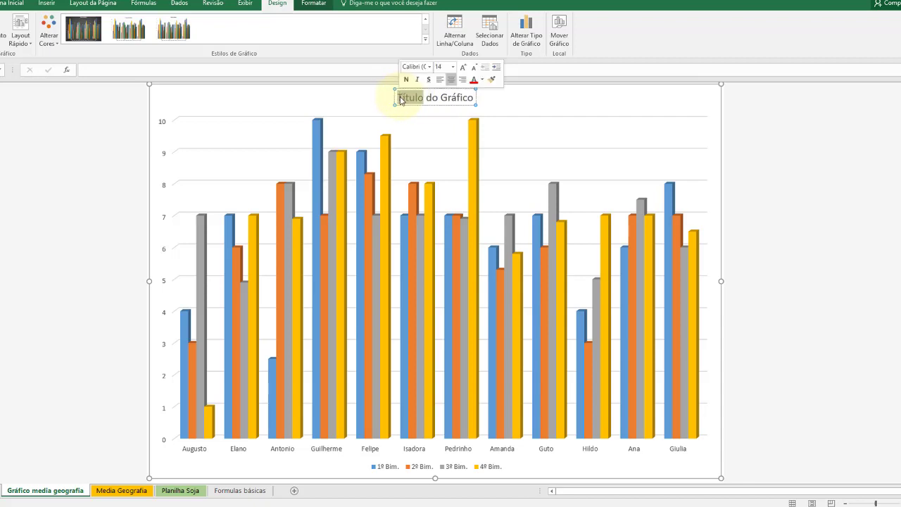
triple_click(453, 98)
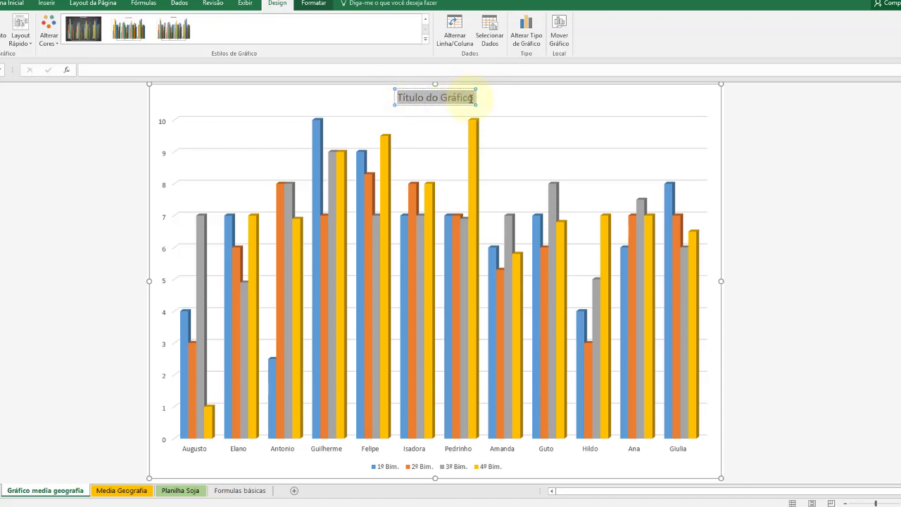
text(Gr)
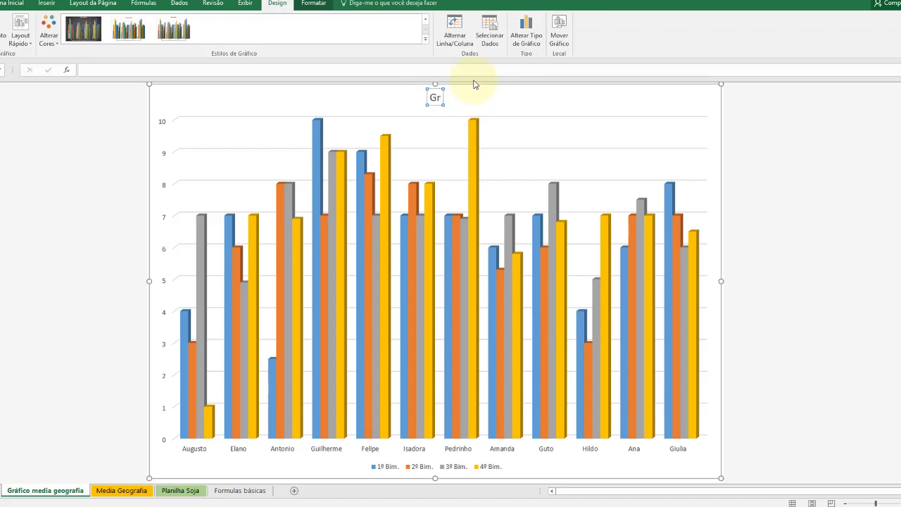
text(áfico)
text( Geogra)
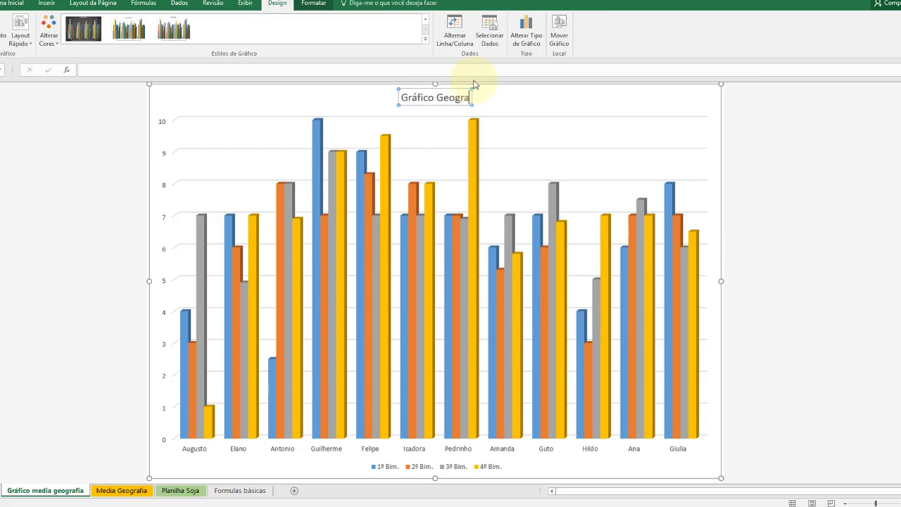
text(fia)
click(796, 148)
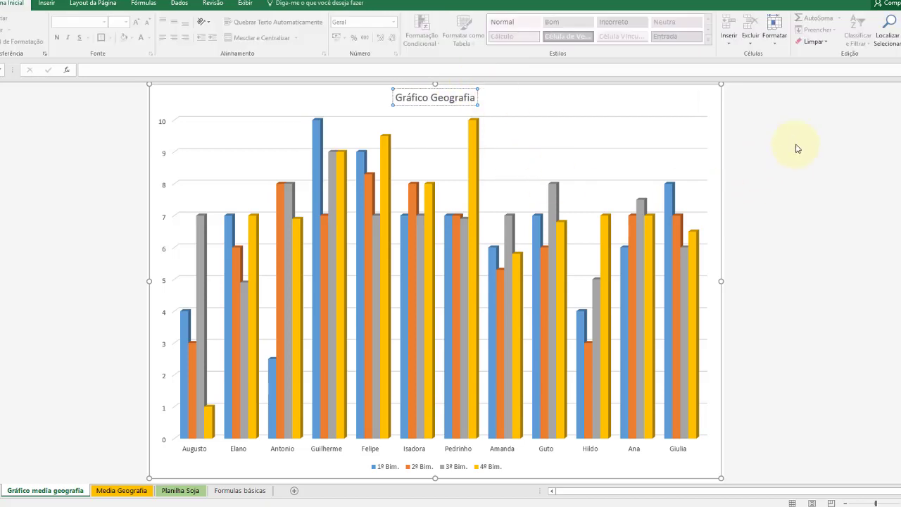
click(618, 129)
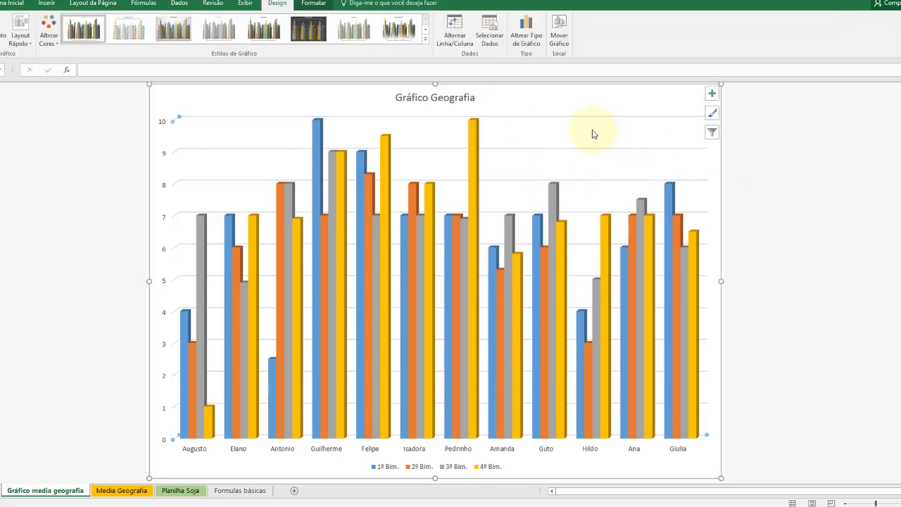
- In Formatar Parede Posterior, give the back wall a picture fill from the city skyline image file
right_click(593, 134)
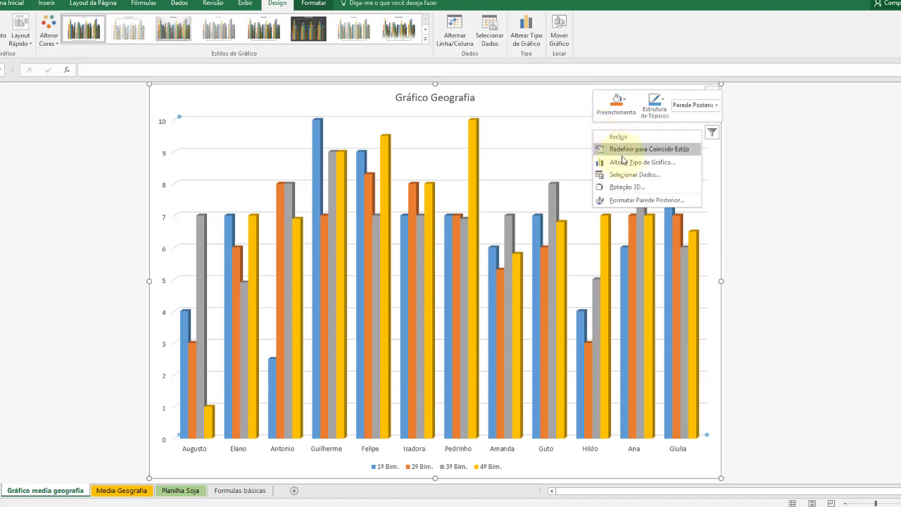
click(643, 199)
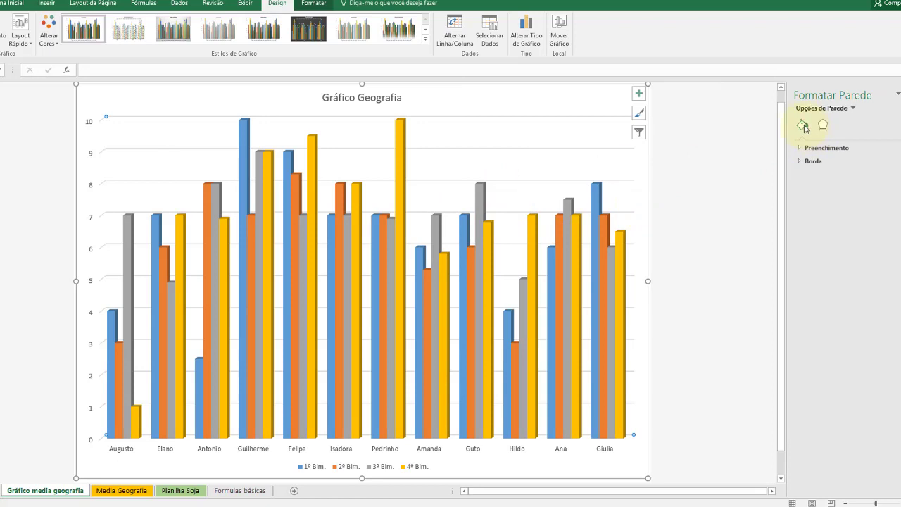
click(820, 148)
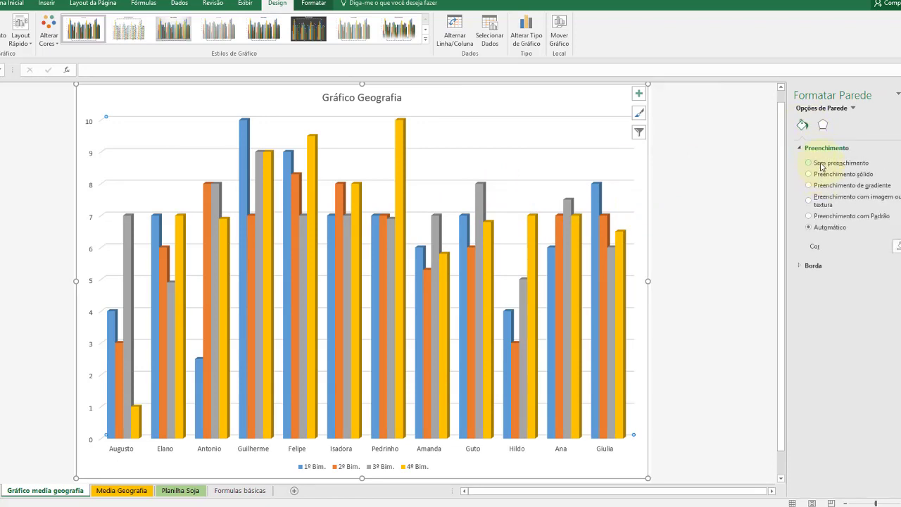
click(820, 175)
click(821, 186)
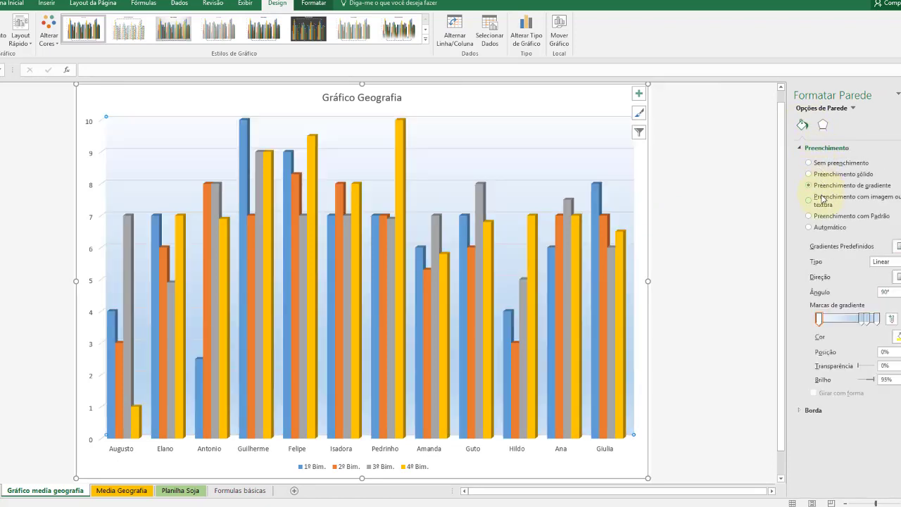
click(823, 202)
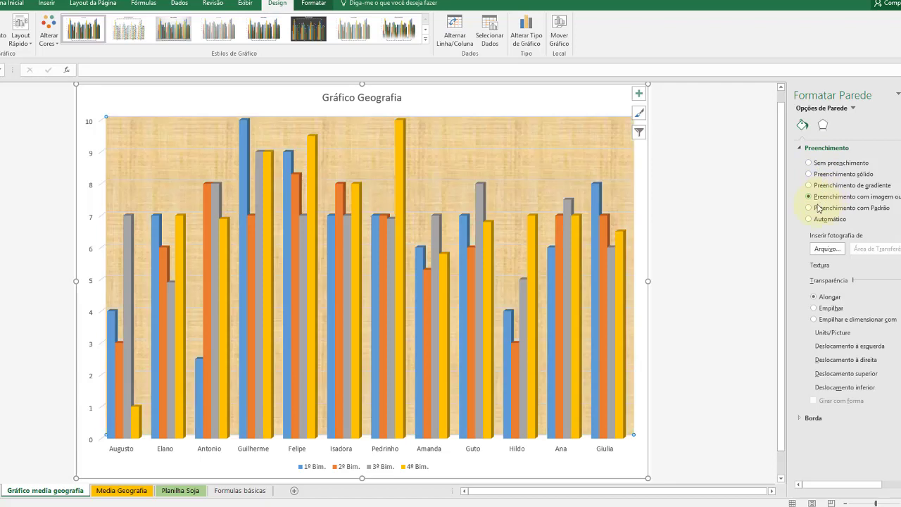
click(838, 251)
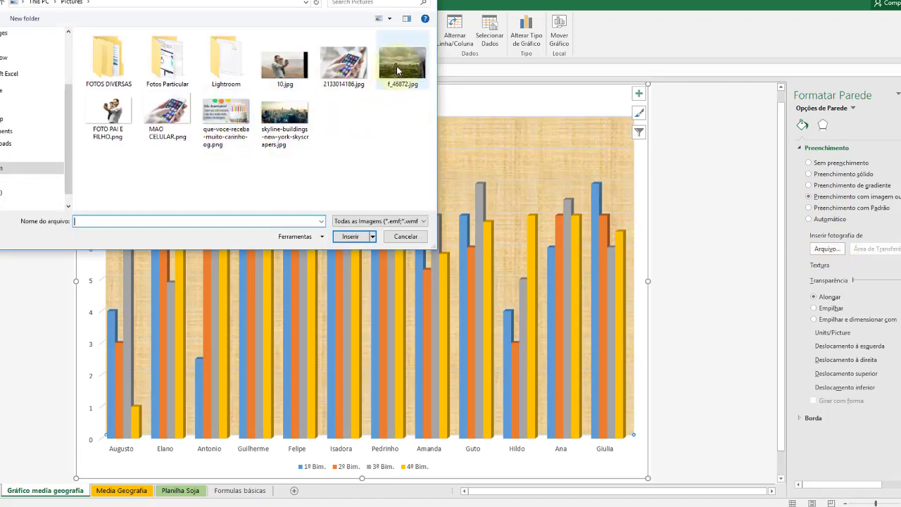
click(284, 116)
click(357, 237)
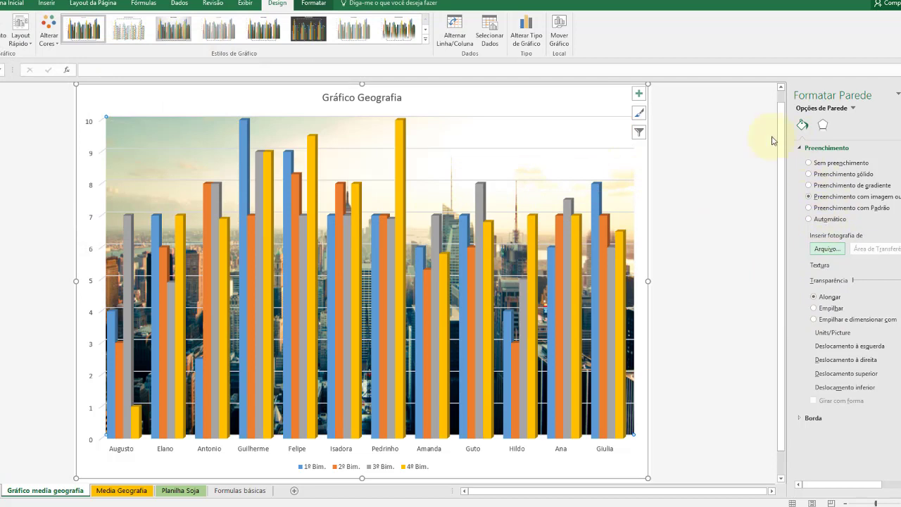
- Give the chart's back wall a 6 pt top bevel under Efeitos > Formato 3D
click(824, 126)
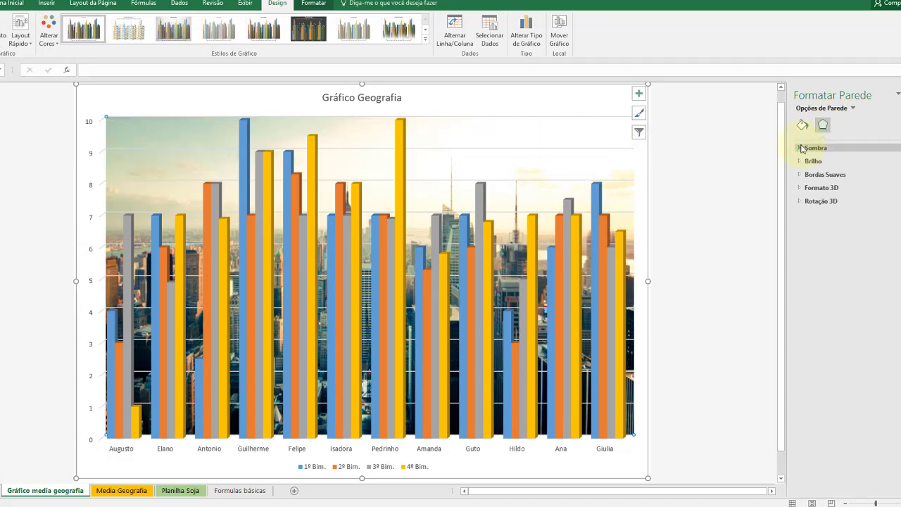
click(802, 149)
click(803, 149)
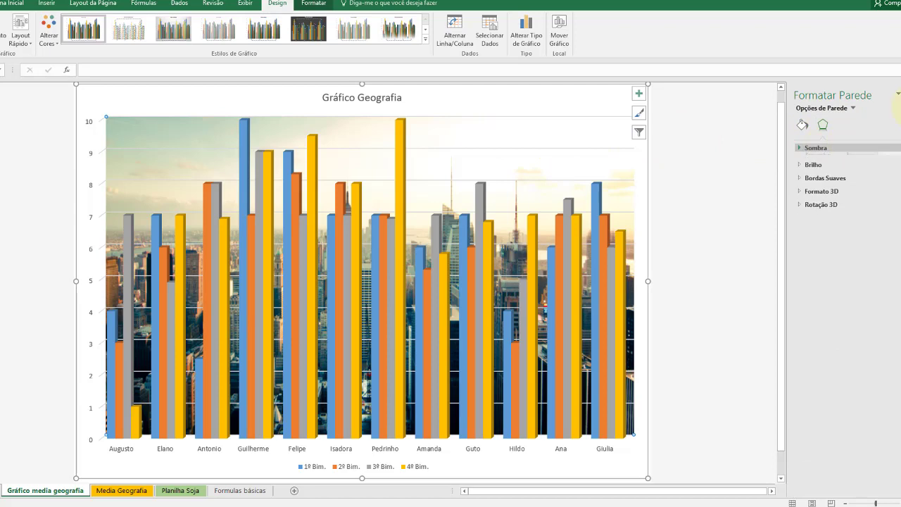
click(803, 188)
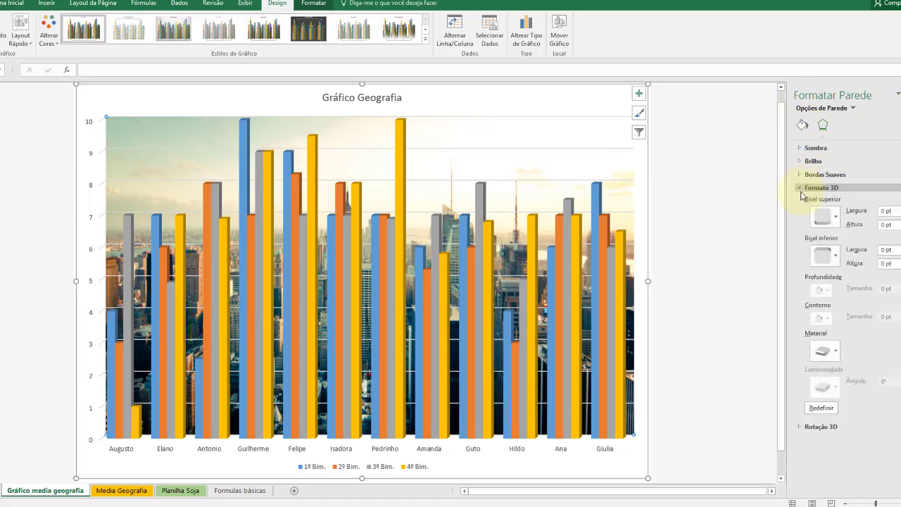
click(835, 220)
click(825, 292)
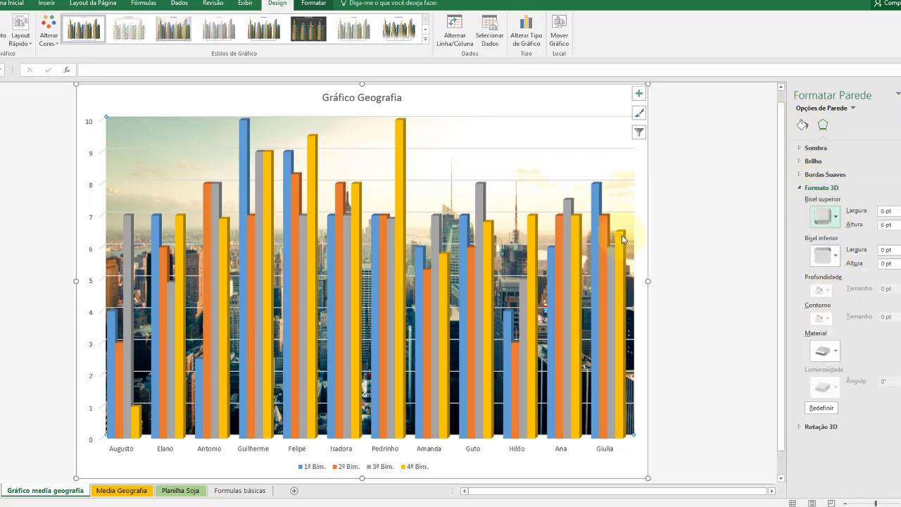
- Apply a 6 pt bottom bevel to the yellow 4º Bim. series
click(578, 232)
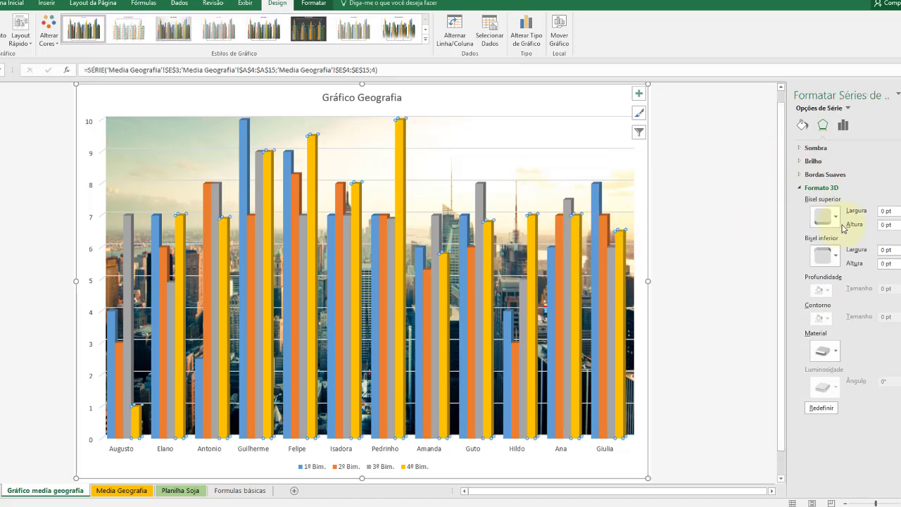
click(837, 256)
click(850, 337)
click(705, 125)
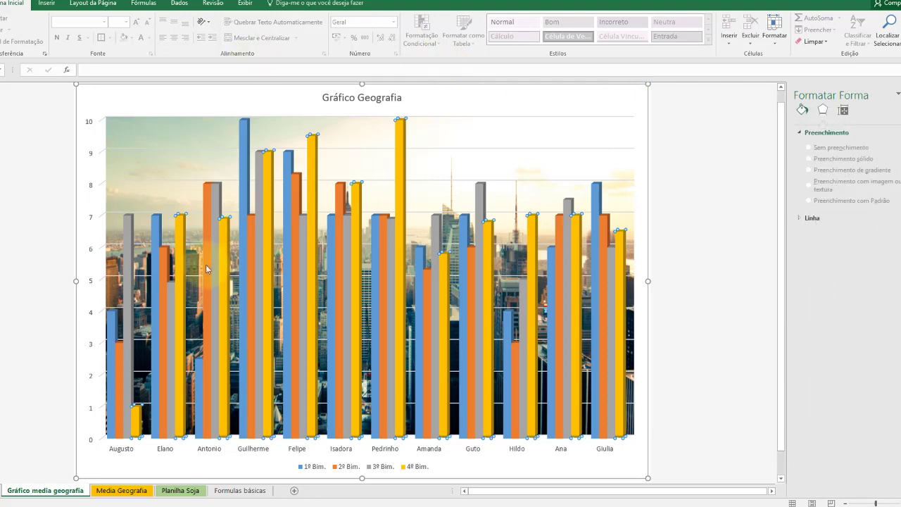
- Delete the 'Gráfico media geografia' chart sheet
right_click(50, 493)
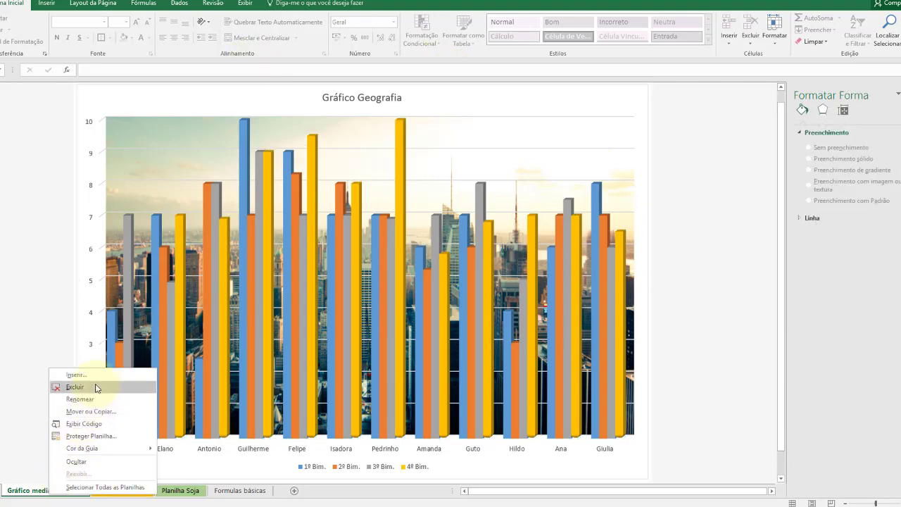
click(122, 385)
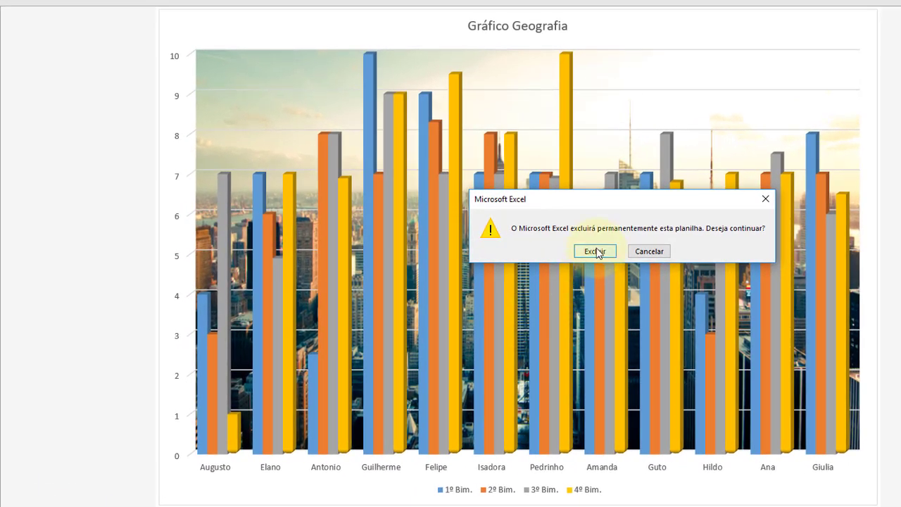
click(596, 252)
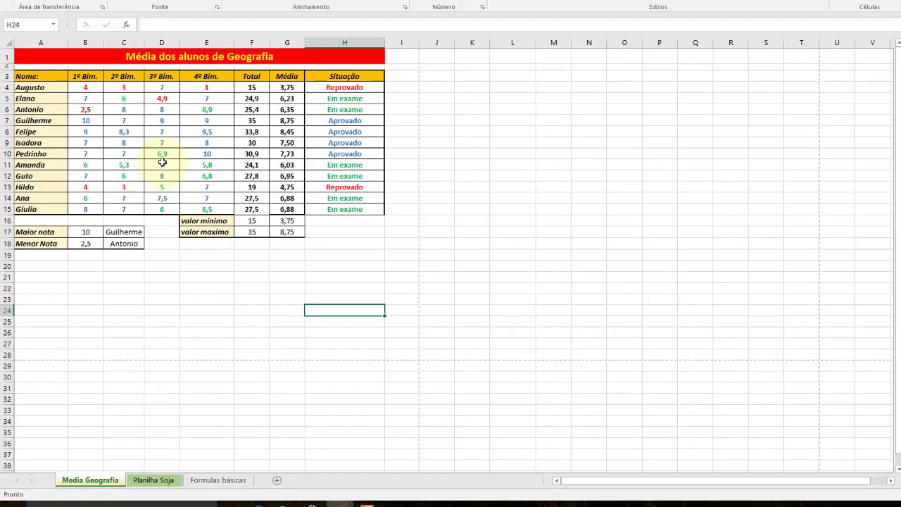
- On Media Geografia, select names A3:A15 together with the Média column G3:G15
drag(35, 76, 43, 208)
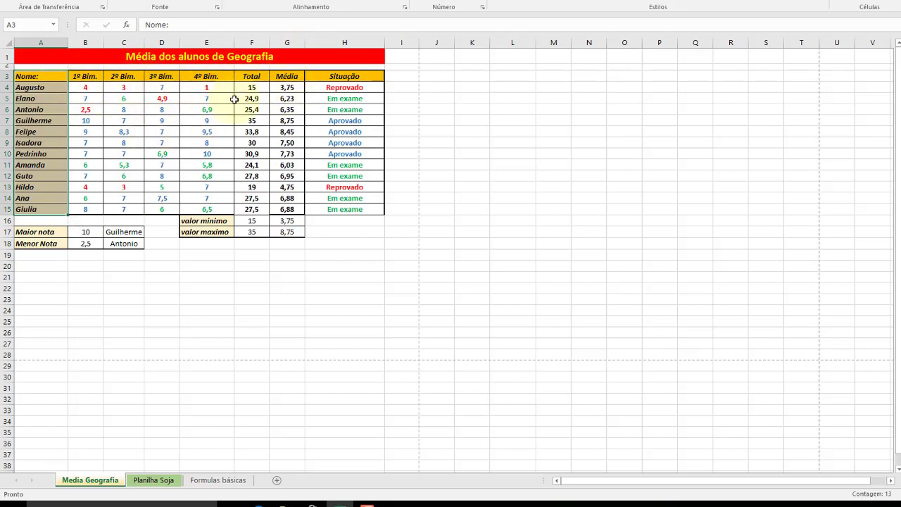
key(ctrl+q)
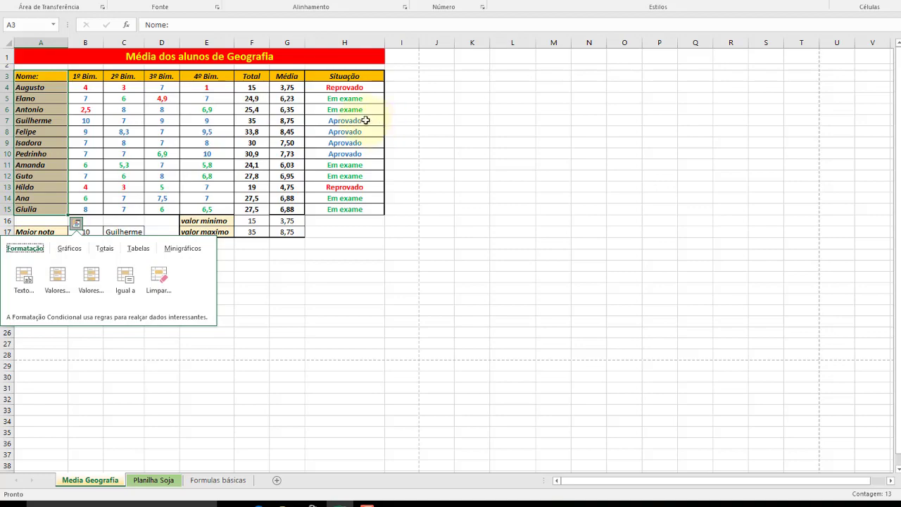
drag(290, 76, 286, 209)
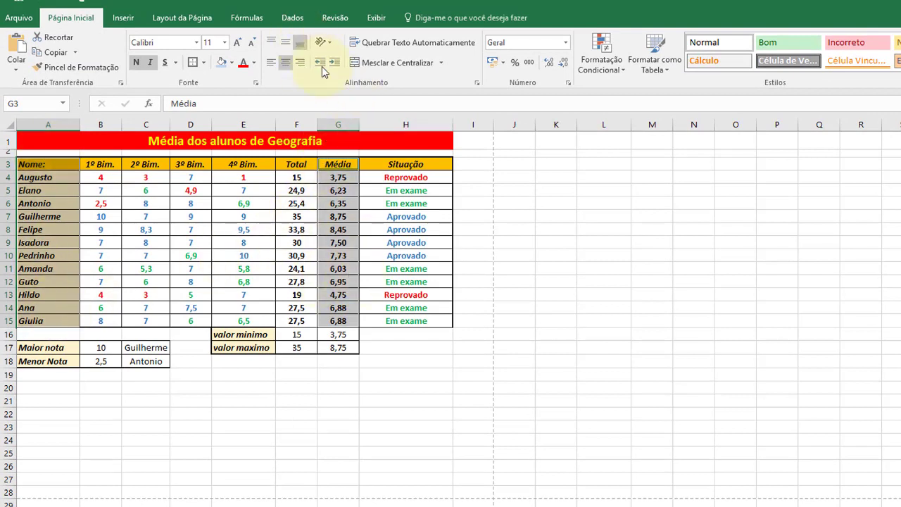
- Insert a 2D line chart of the Média averages, then enlarge it and place it right of the table
click(121, 16)
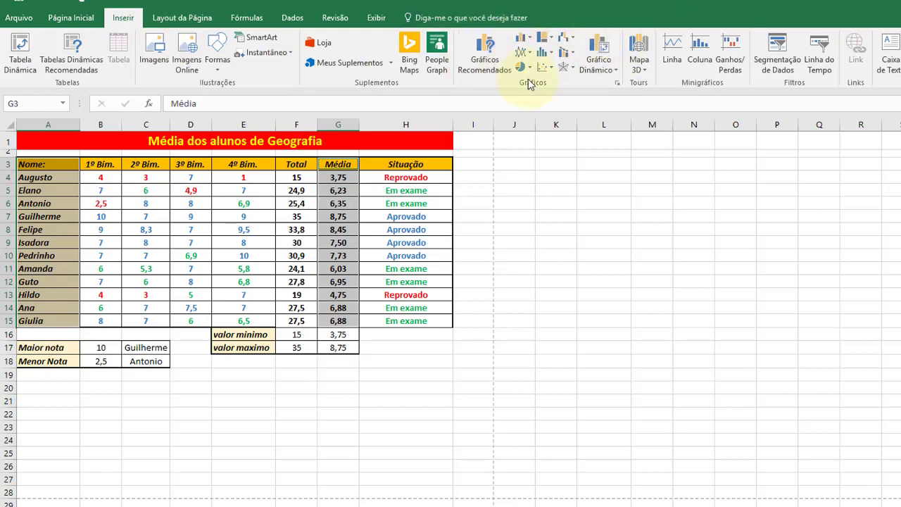
click(523, 53)
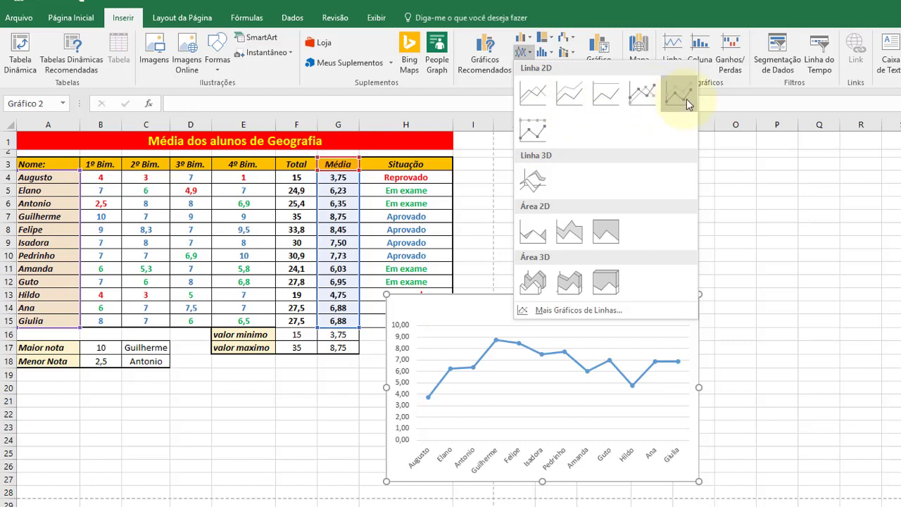
click(534, 89)
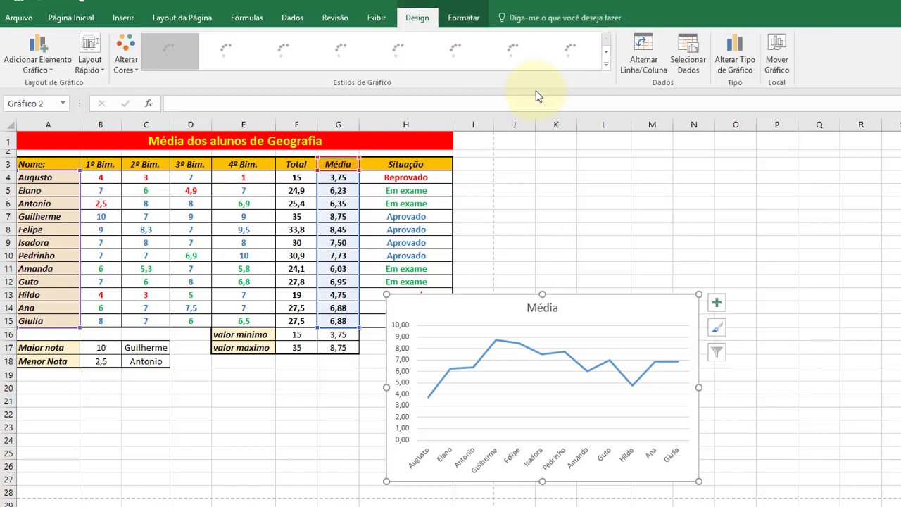
click(641, 51)
click(639, 50)
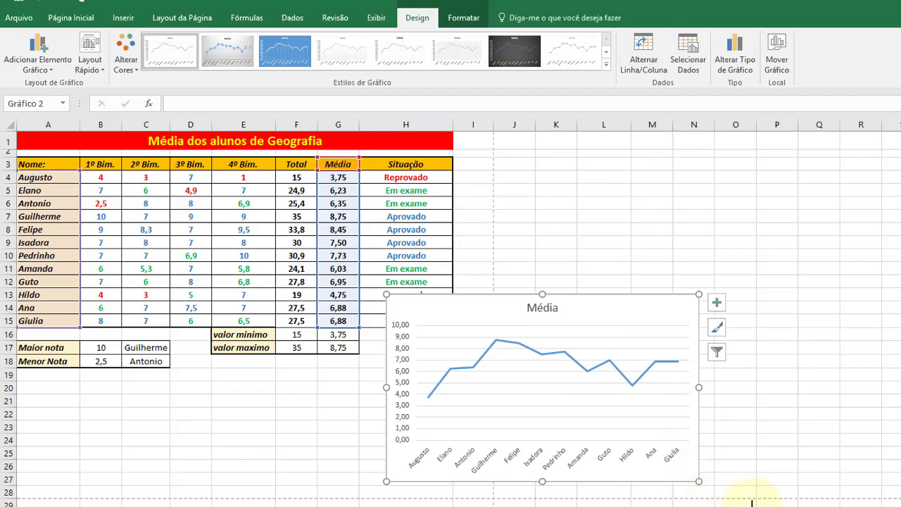
drag(752, 501, 871, 505)
drag(814, 308, 792, 185)
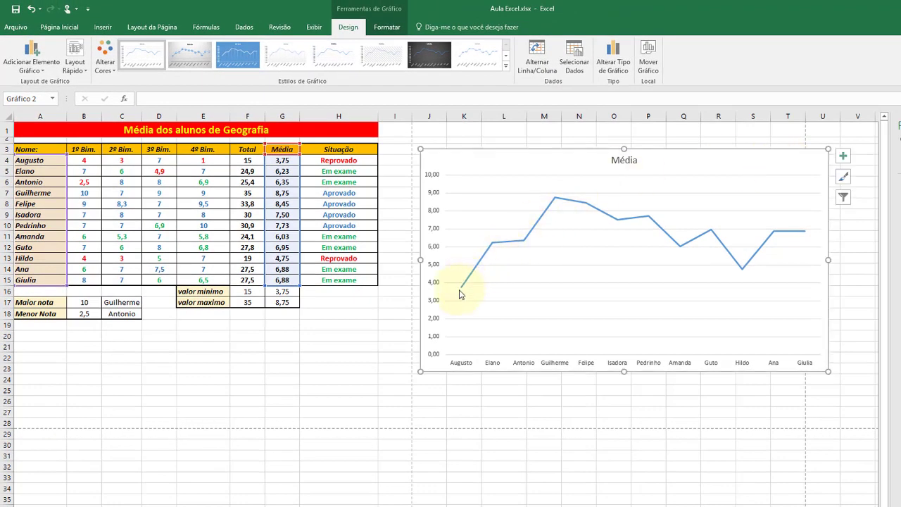
- Add data labels to every point of the Média line, showing averages from 3,75 to 8,75
mouse_move(460, 289)
click(499, 243)
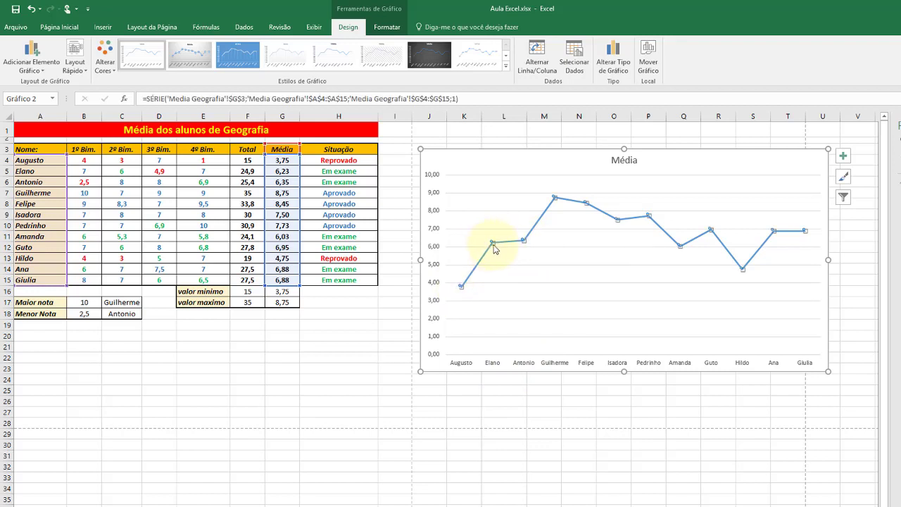
right_click(461, 287)
click(530, 359)
click(607, 434)
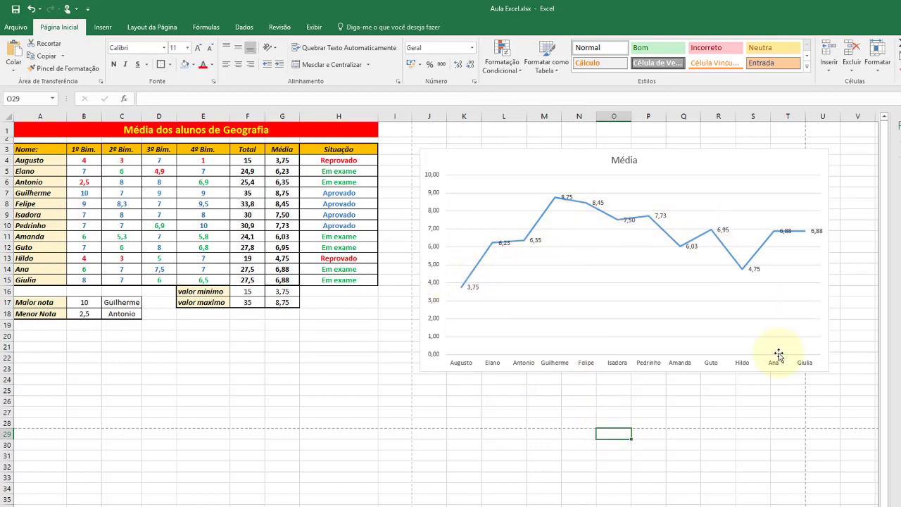
click(816, 309)
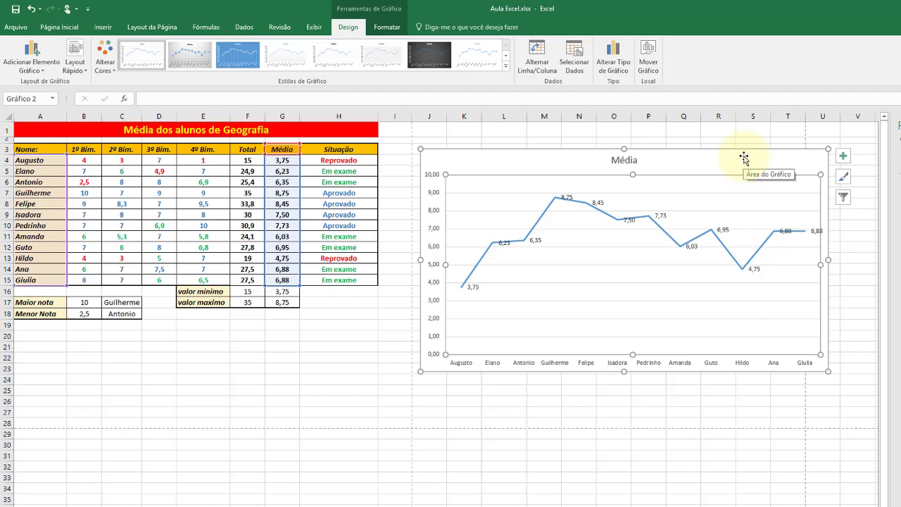
- Preview column, bar, histogram, radar and surface types in Alterar Tipo de Gráfico
click(610, 64)
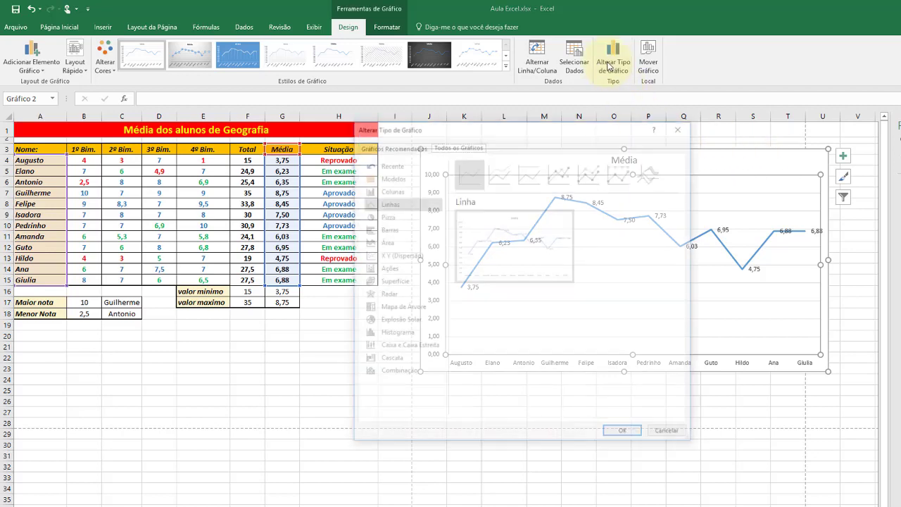
click(390, 191)
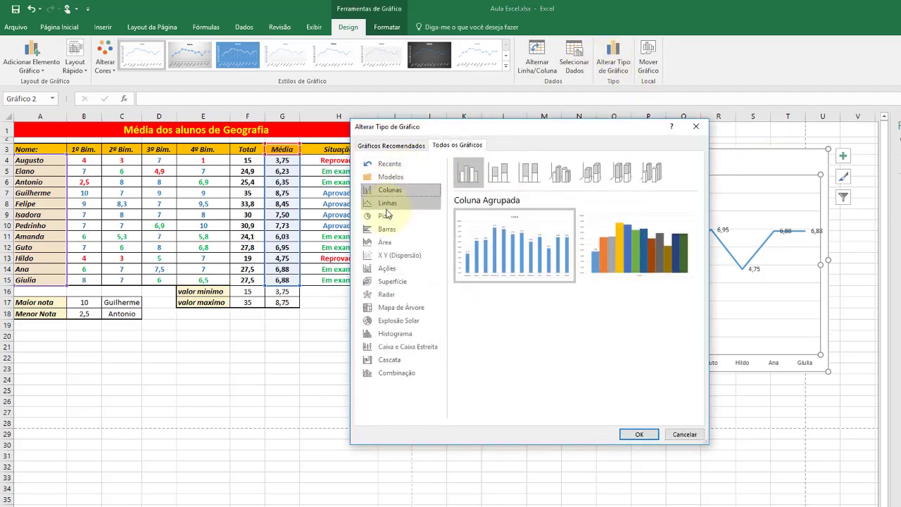
click(386, 203)
click(386, 215)
click(388, 229)
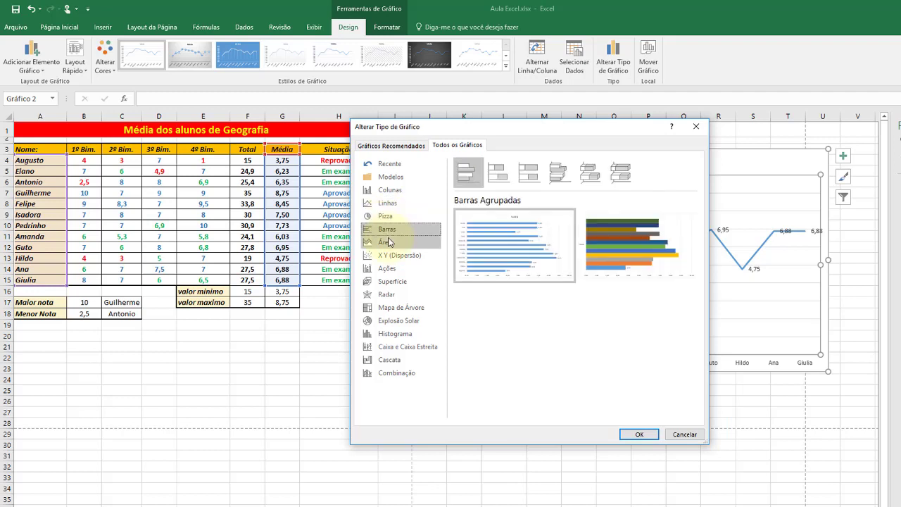
click(389, 242)
click(392, 281)
click(393, 307)
click(393, 333)
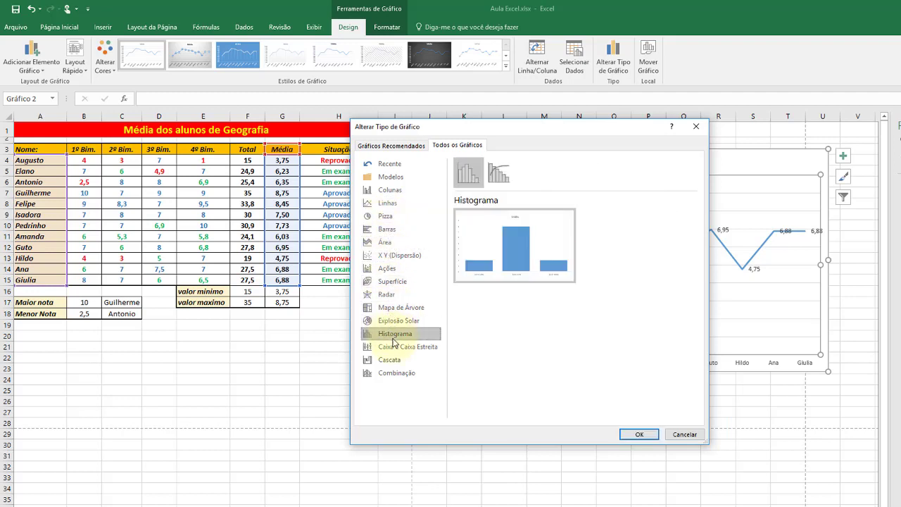
click(394, 346)
click(396, 360)
click(400, 372)
click(389, 295)
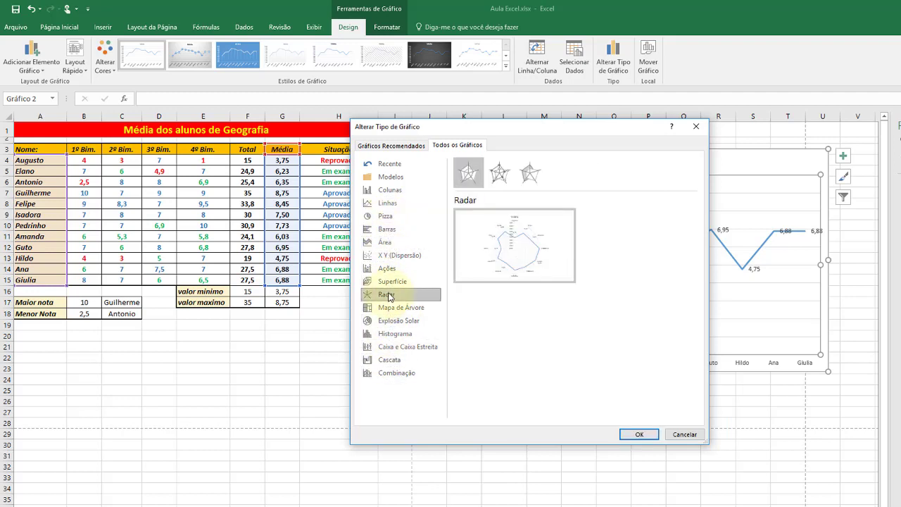
click(388, 269)
click(388, 281)
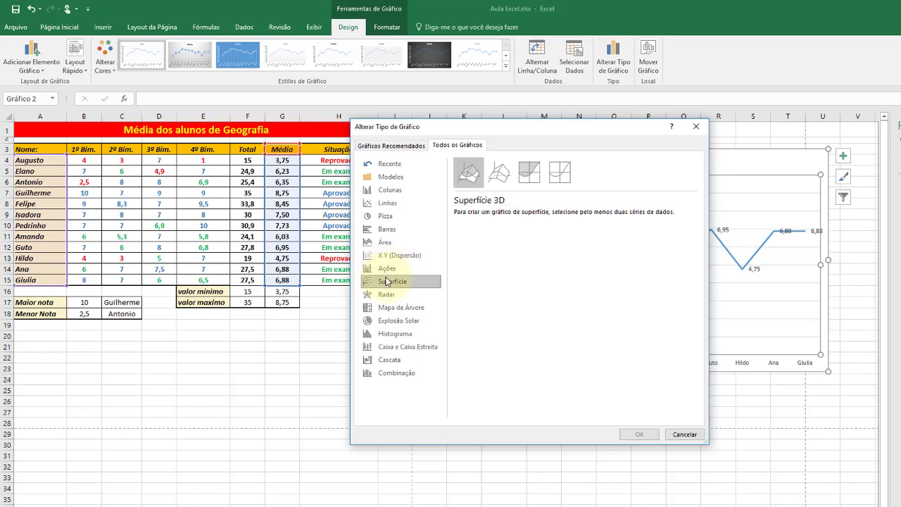
- Compare the plain, with-markers and filled radar variants, then revisit the bar type
click(386, 294)
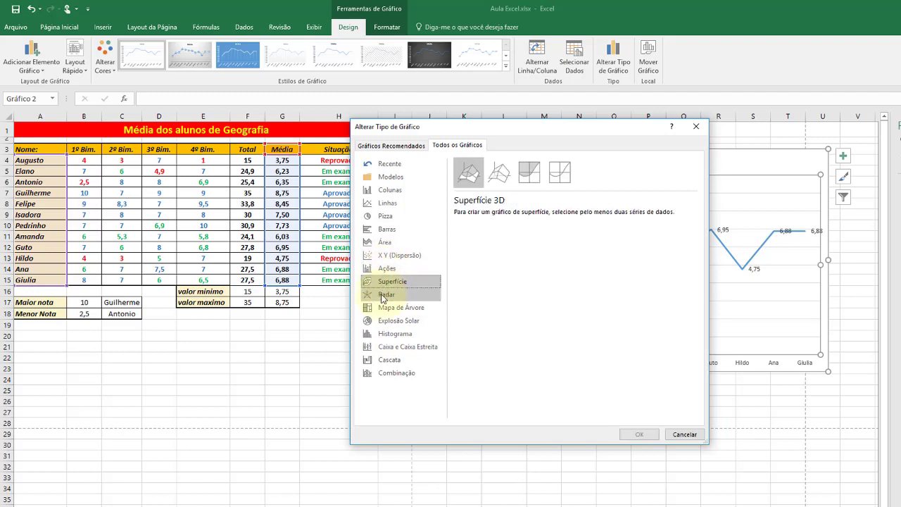
click(510, 178)
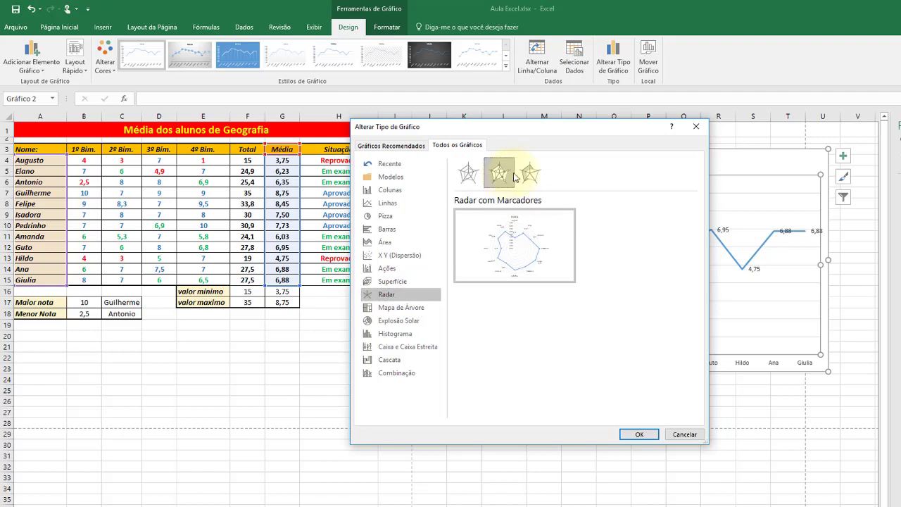
click(531, 174)
click(467, 174)
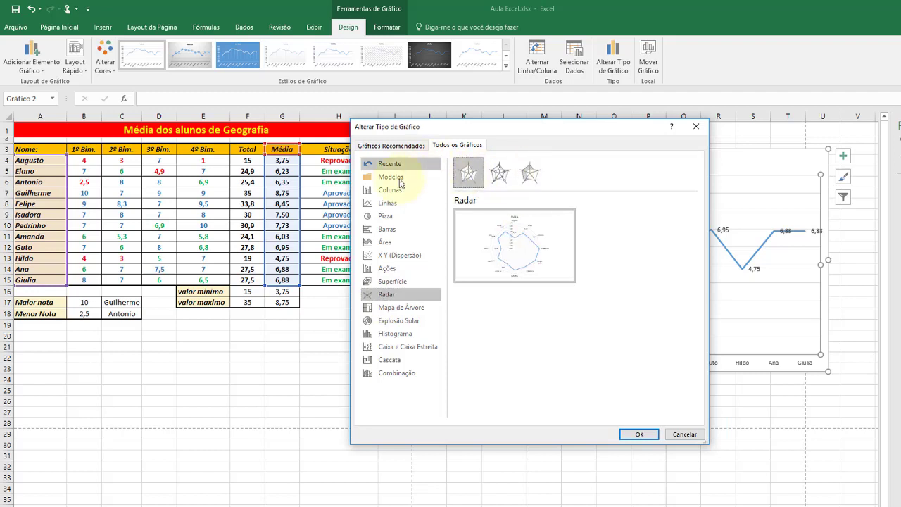
click(390, 229)
- Pick the Pizza 3D variant after comparing it with the flat pie
click(392, 215)
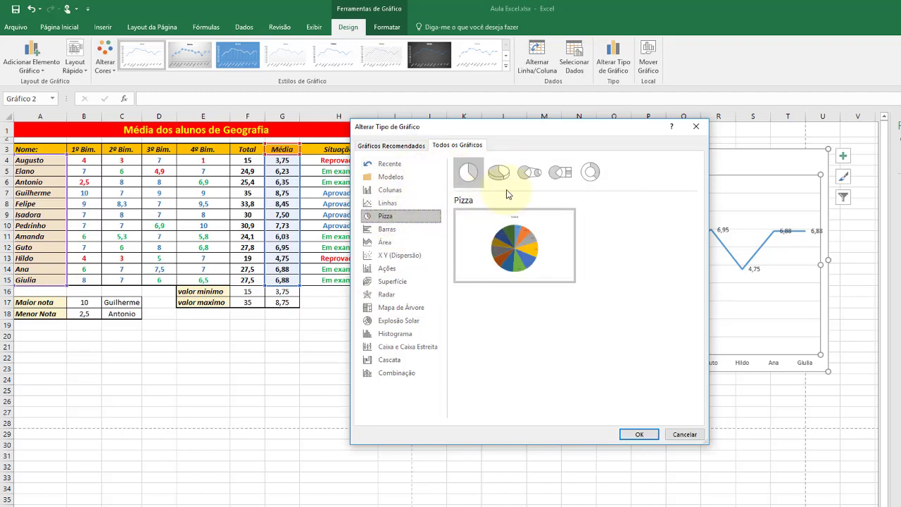
mouse_move(555, 254)
click(504, 174)
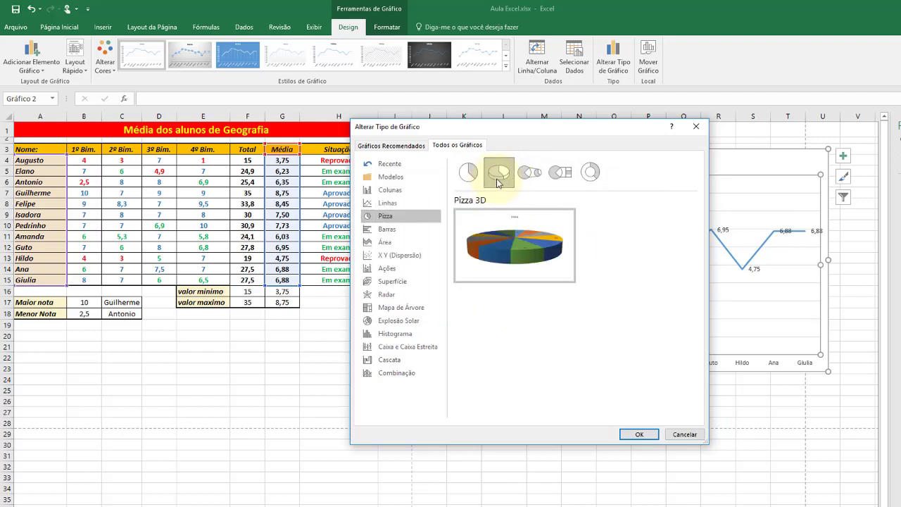
click(469, 176)
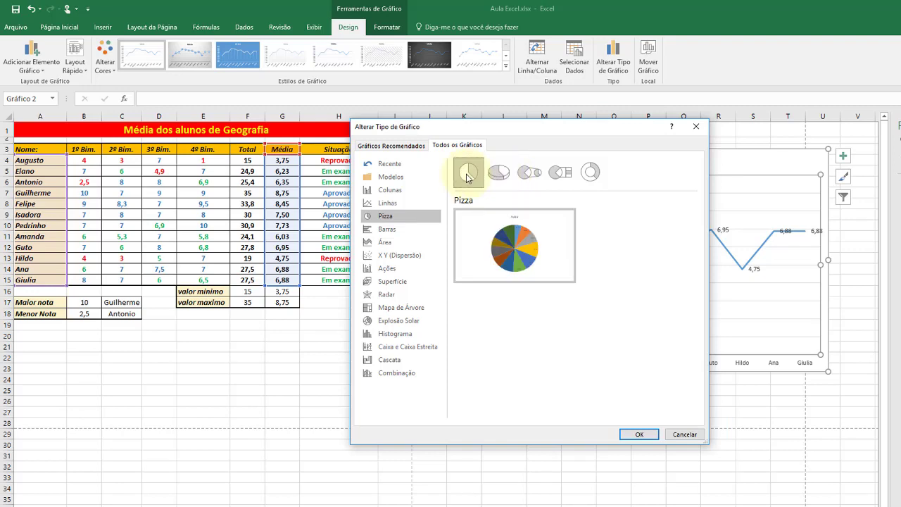
click(504, 174)
- Convert the chart to a 3D pie and apply chart Estilo 10
click(640, 435)
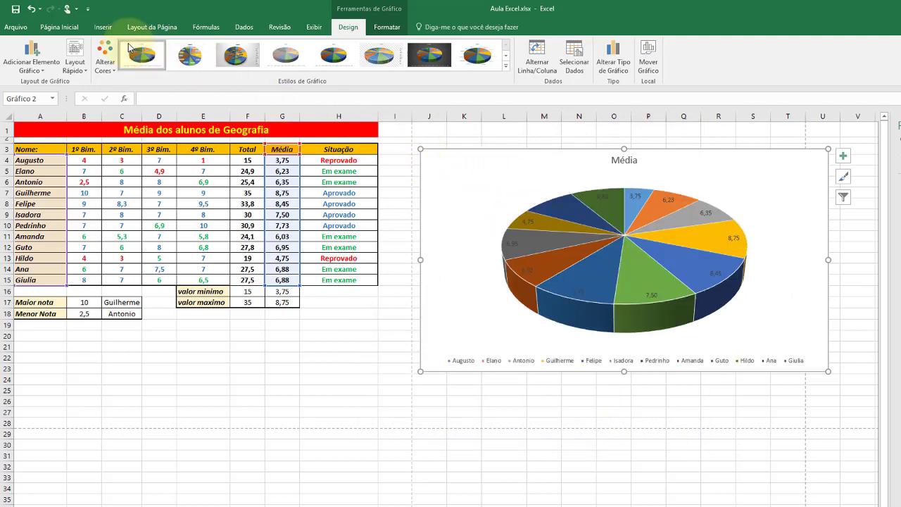
click(195, 50)
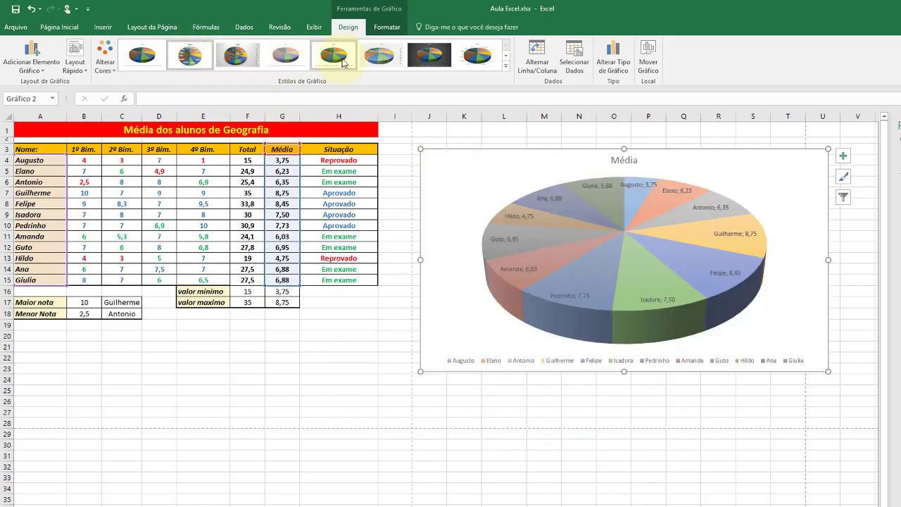
click(507, 65)
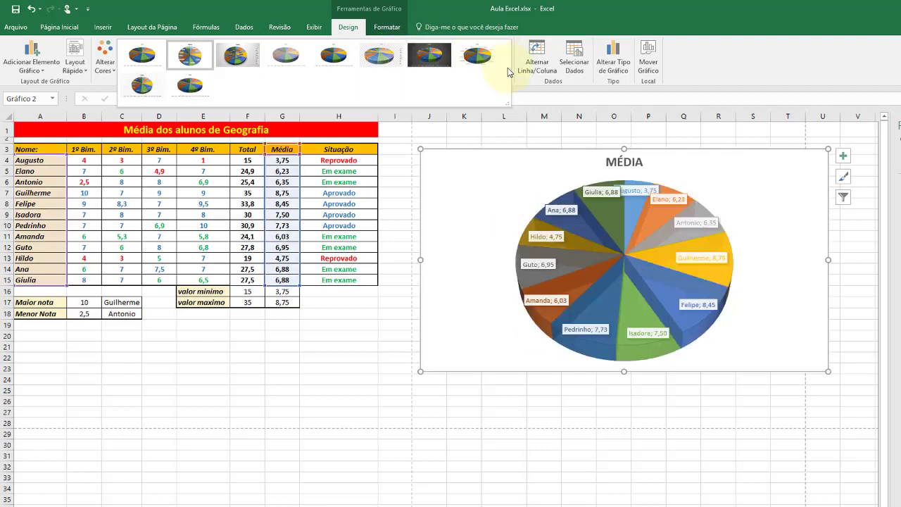
click(185, 86)
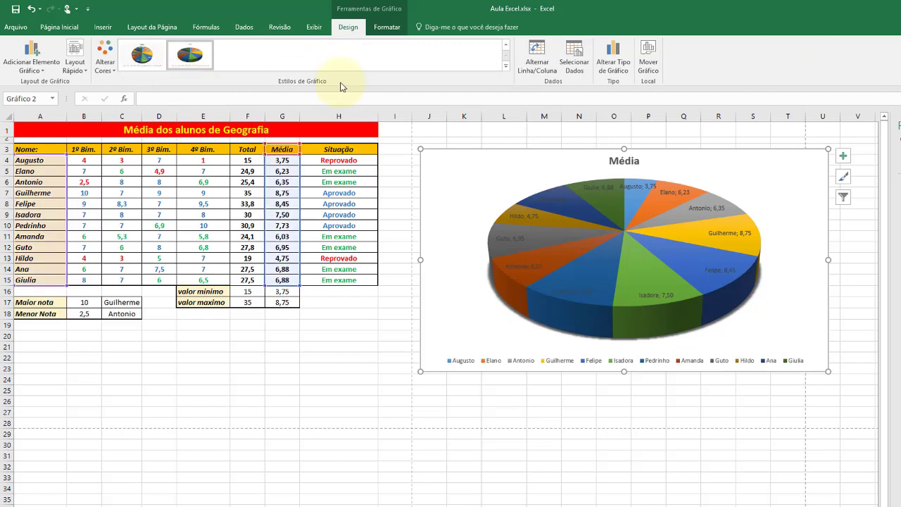
- Swap the chart's rows and columns back and forth, ending at the original layout
click(539, 71)
click(539, 69)
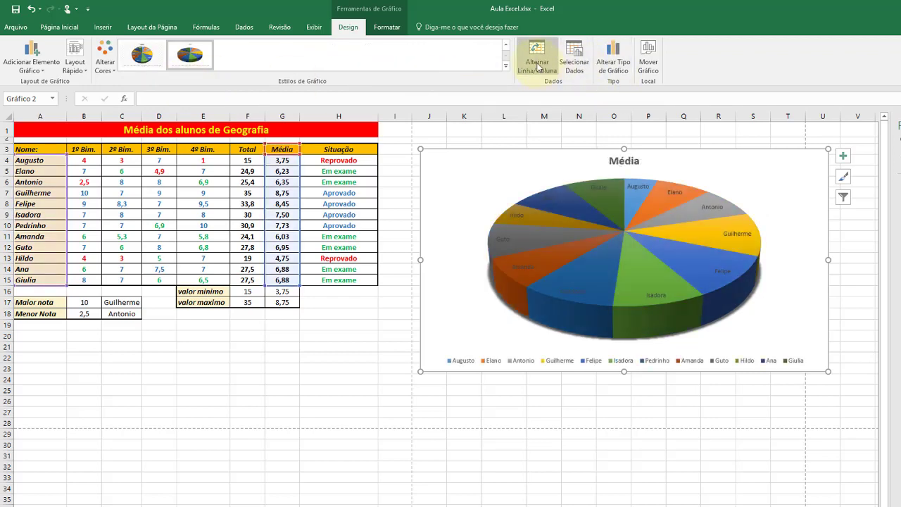
click(539, 67)
click(540, 67)
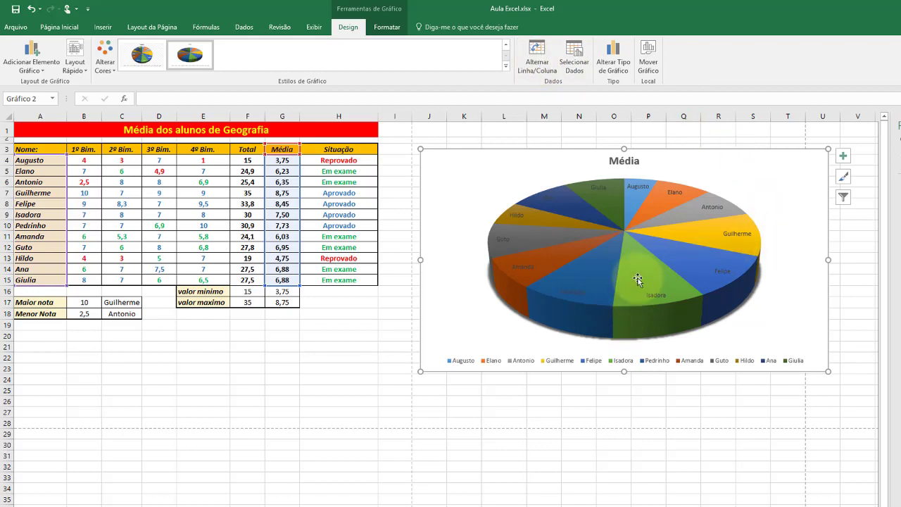
- Format the pie's data labels to show Valor and hide Nome da Categoria
right_click(589, 275)
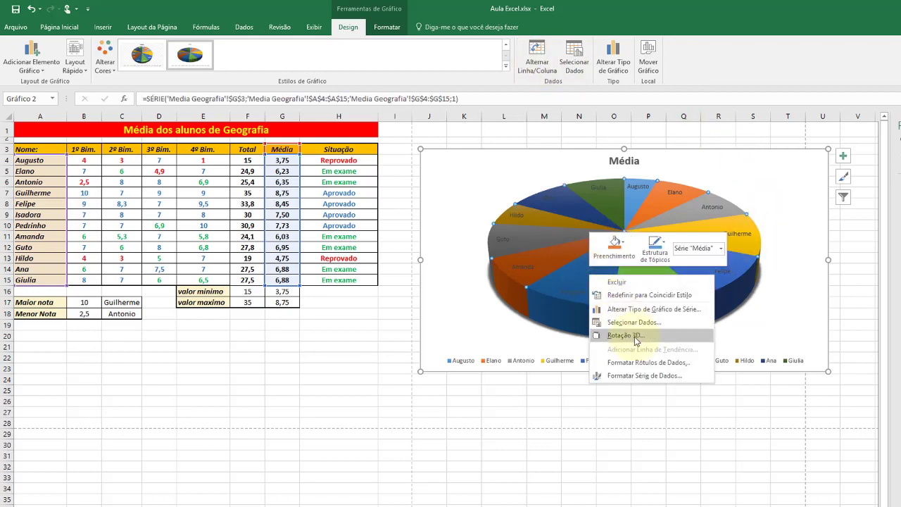
click(547, 260)
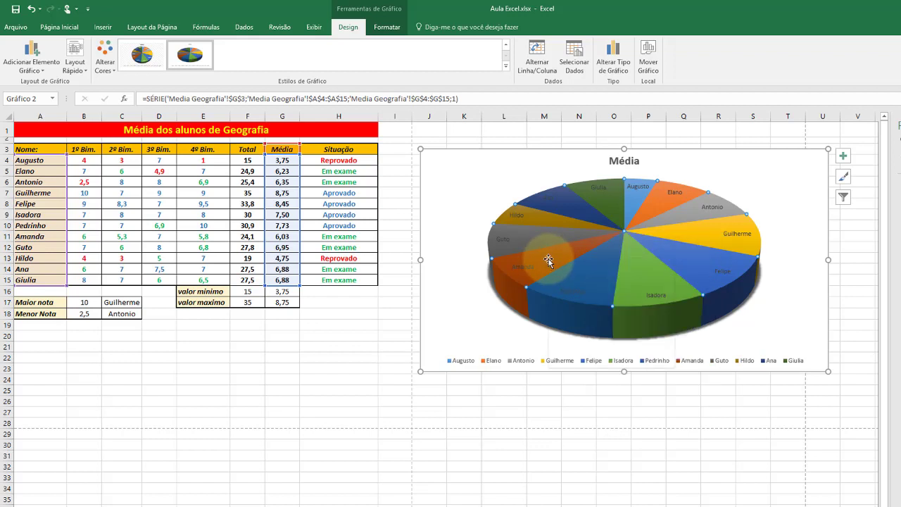
right_click(548, 260)
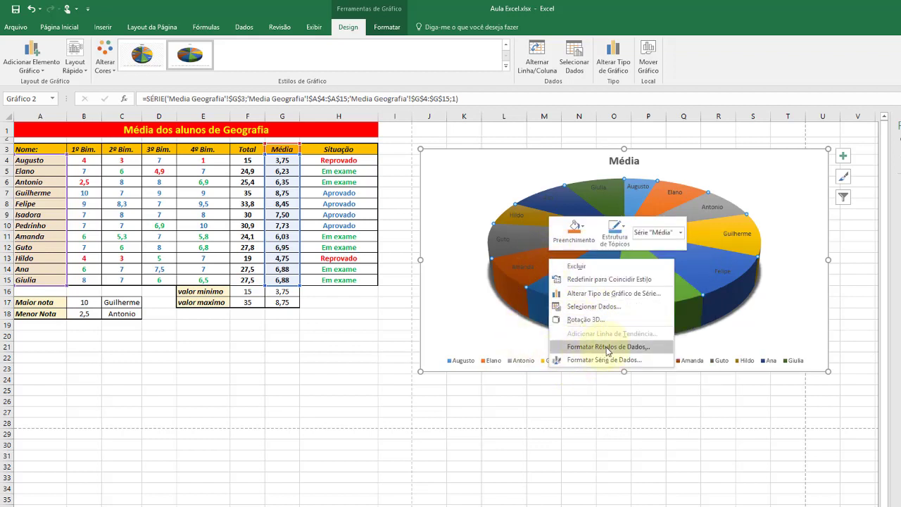
click(608, 348)
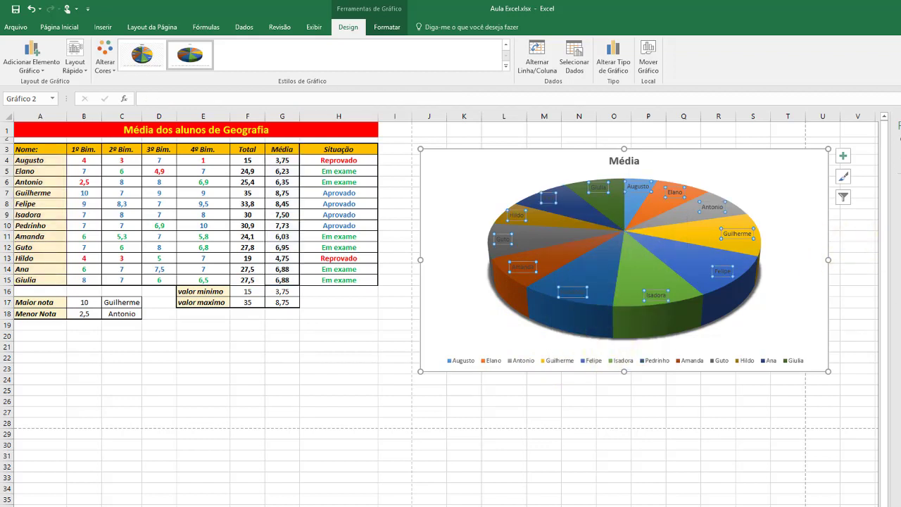
click(899, 257)
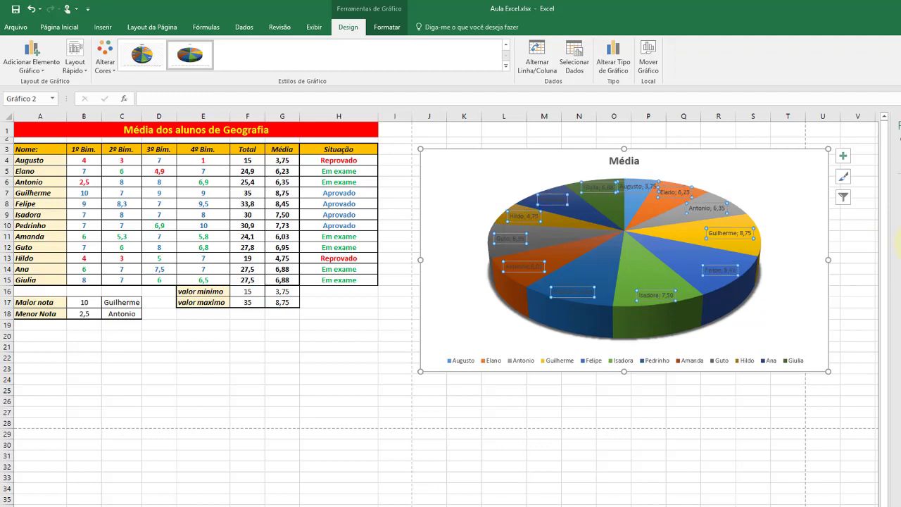
click(900, 236)
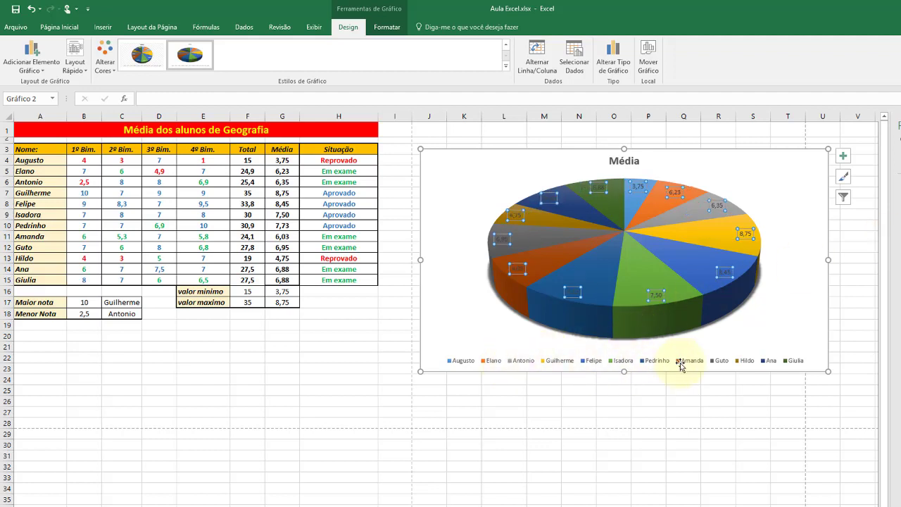
- Move the 3D averages pie chart to a new chart sheet named Gráfico2
click(860, 266)
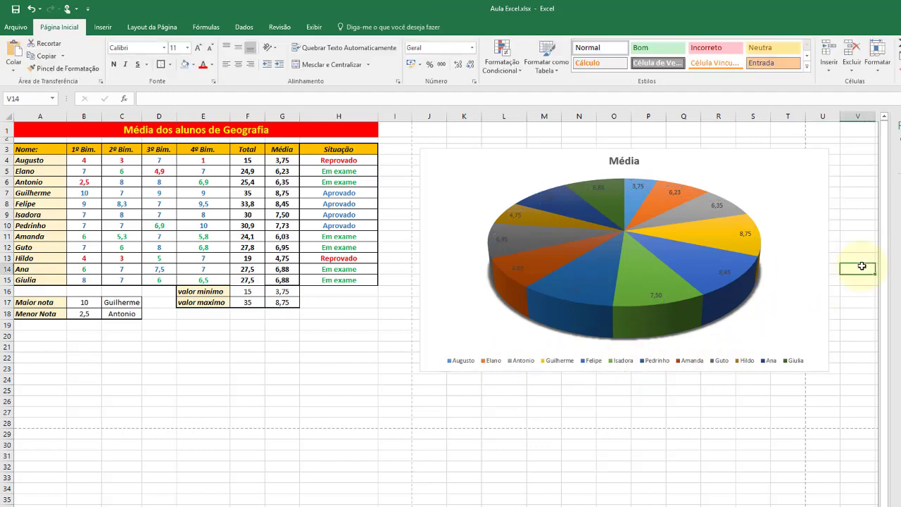
click(798, 149)
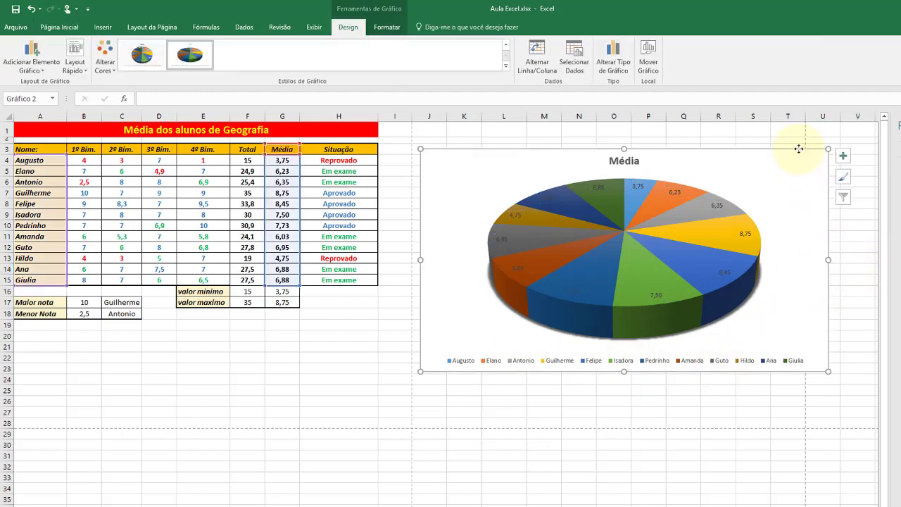
click(649, 57)
click(558, 186)
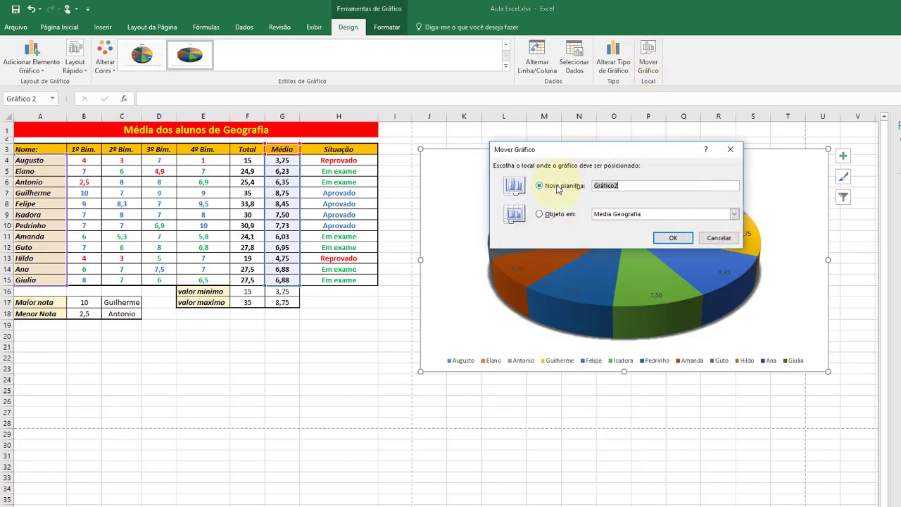
click(673, 237)
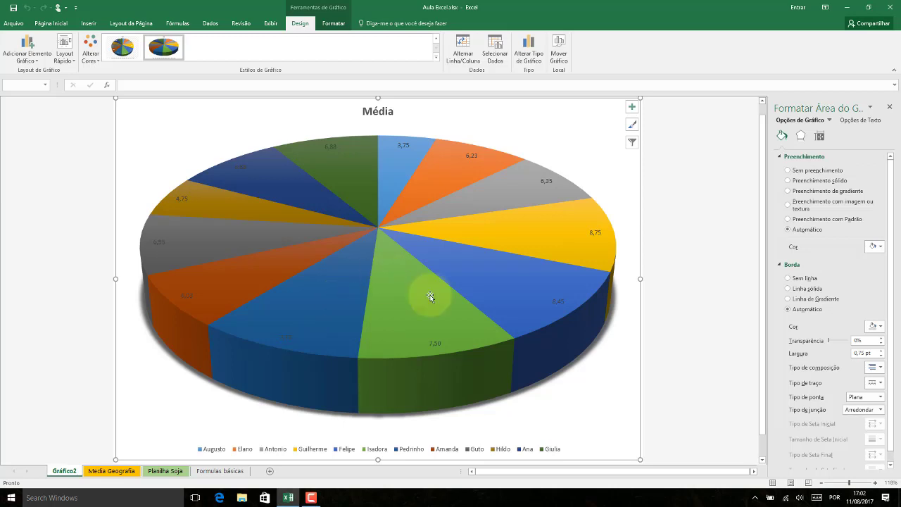
- Pull the Isadora, Felipe, Guilherme and Elano slices outward from the pie centre
mouse_move(559, 337)
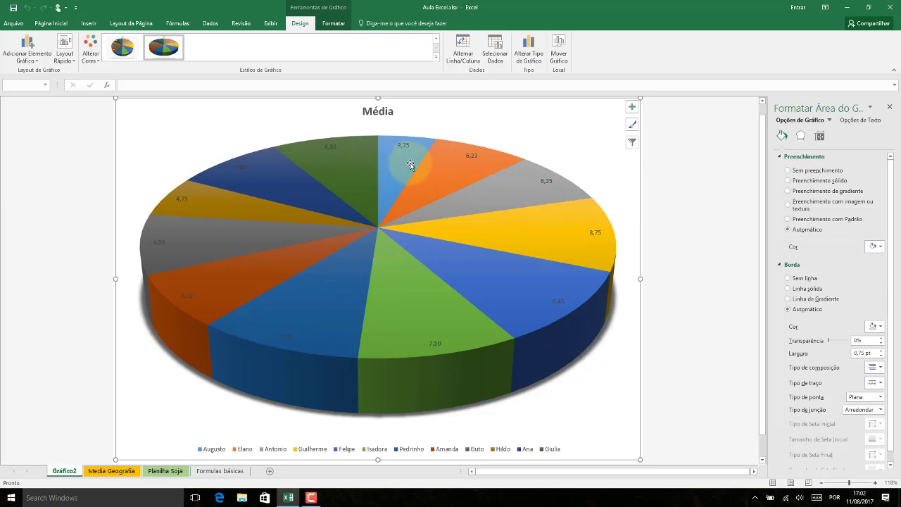
mouse_move(410, 165)
click(410, 269)
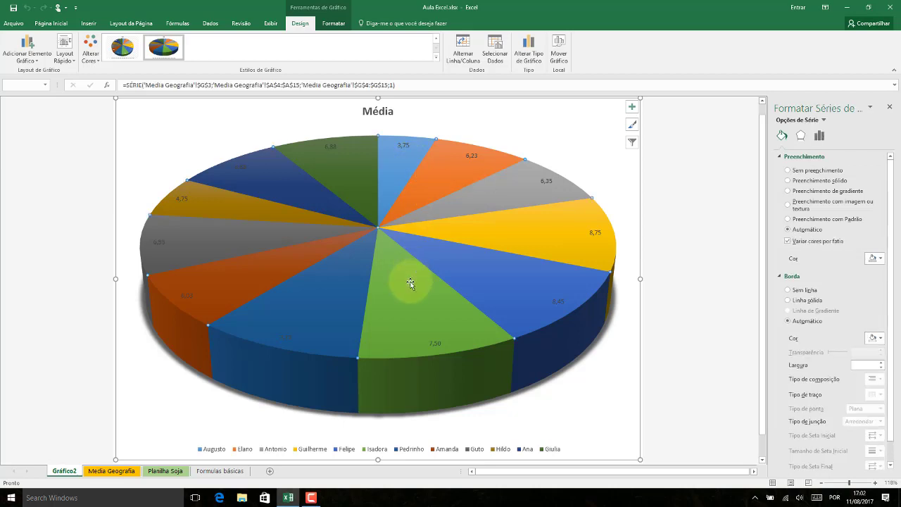
drag(412, 294, 421, 306)
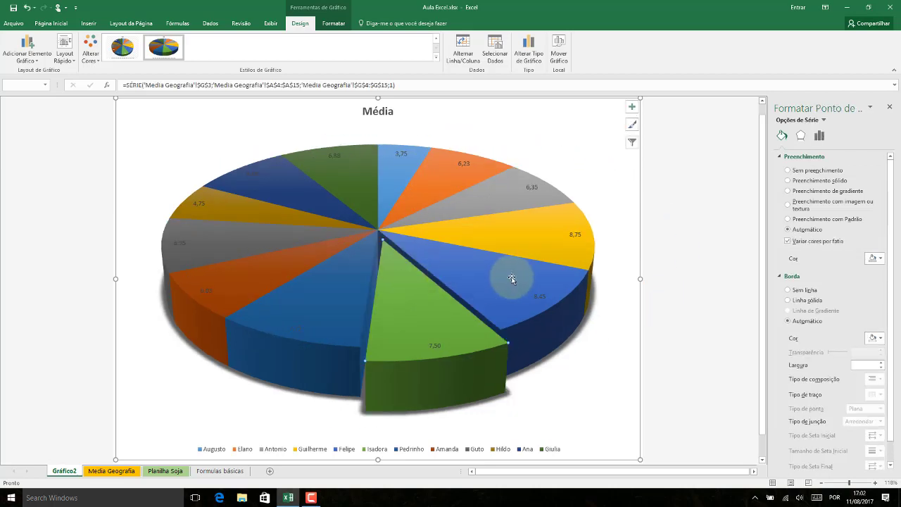
drag(514, 273, 557, 295)
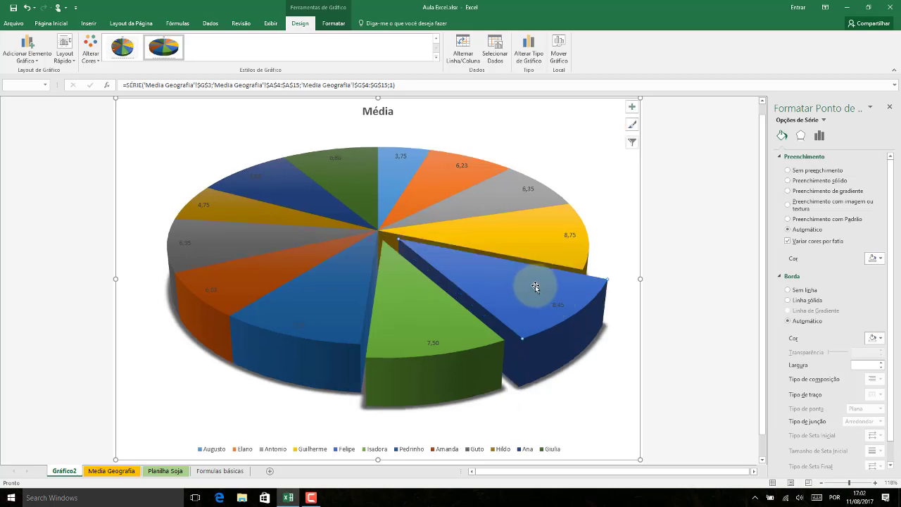
drag(572, 230, 560, 215)
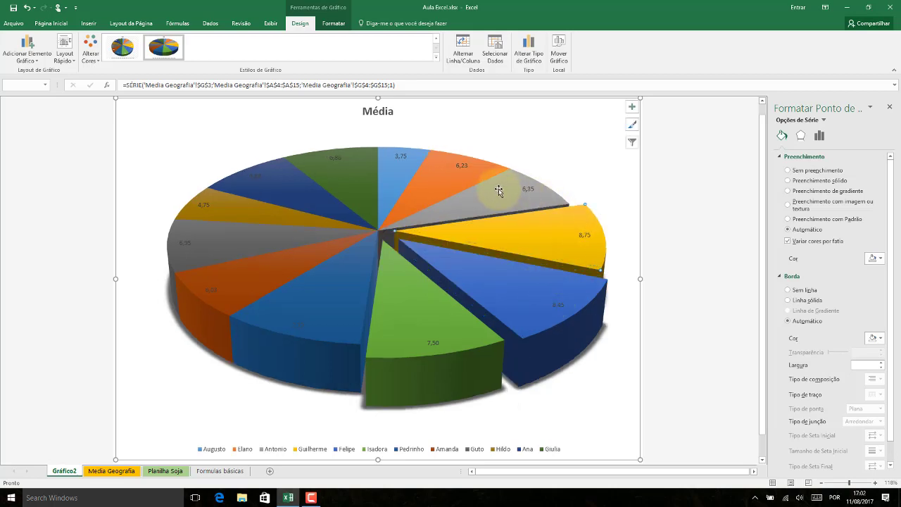
drag(503, 177, 519, 169)
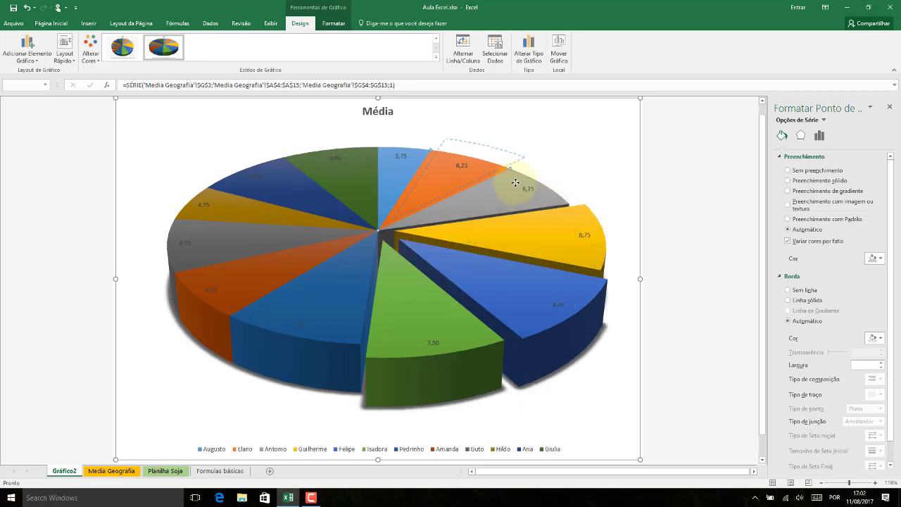
- Pull the Giulia, Antonio and Amanda slices outward, then select the Augusto slice
click(361, 169)
drag(262, 196, 215, 209)
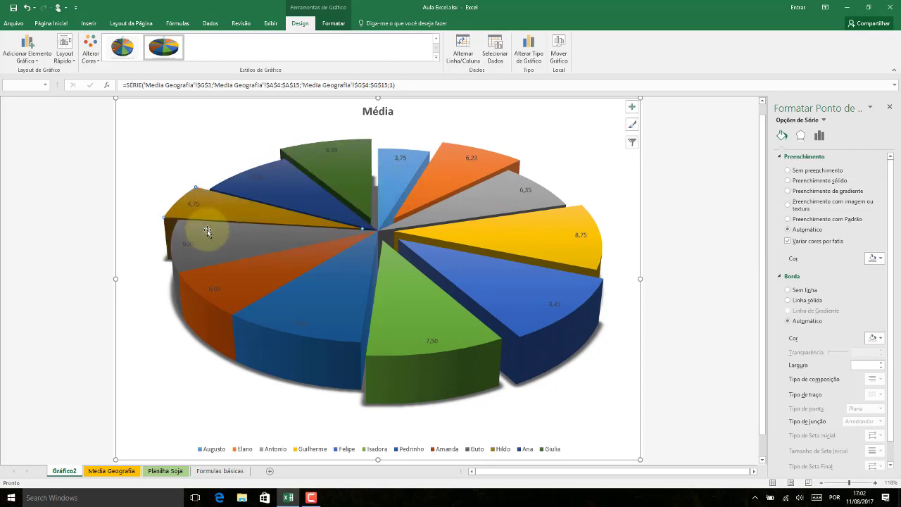
click(186, 238)
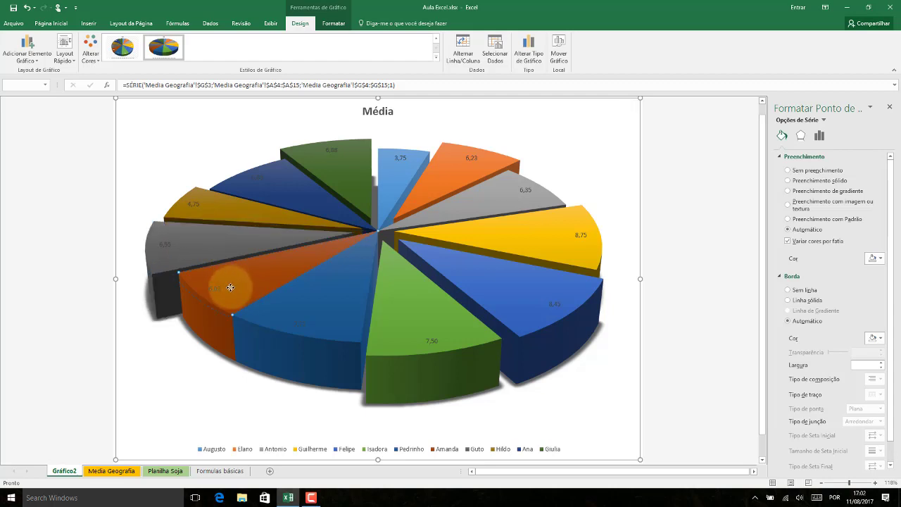
drag(245, 284, 222, 282)
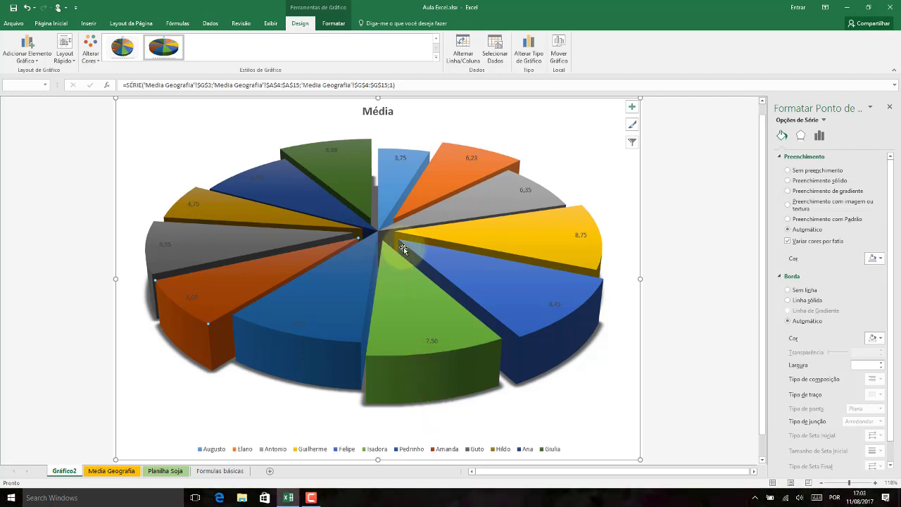
click(398, 175)
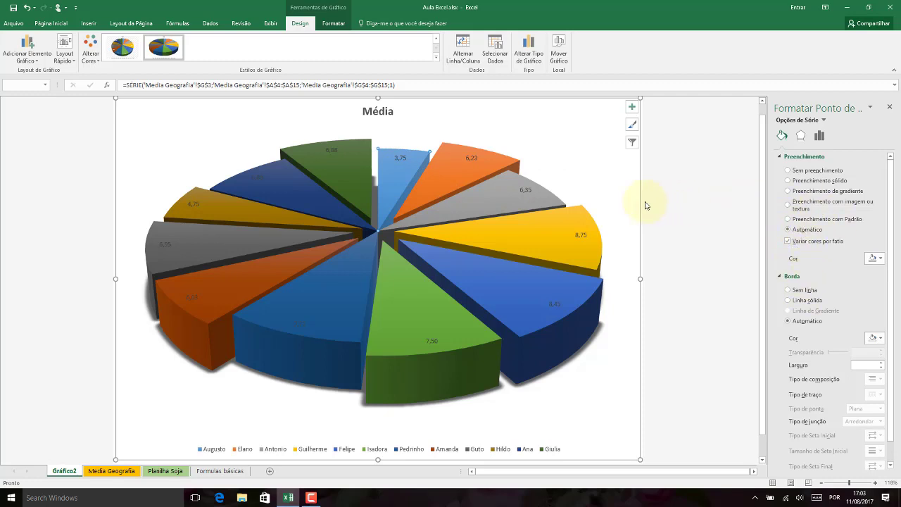
right_click(399, 180)
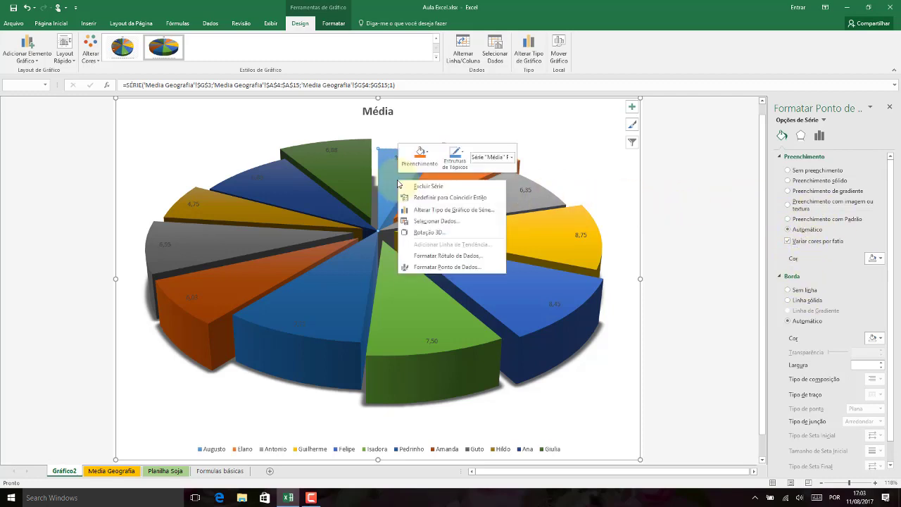
click(446, 257)
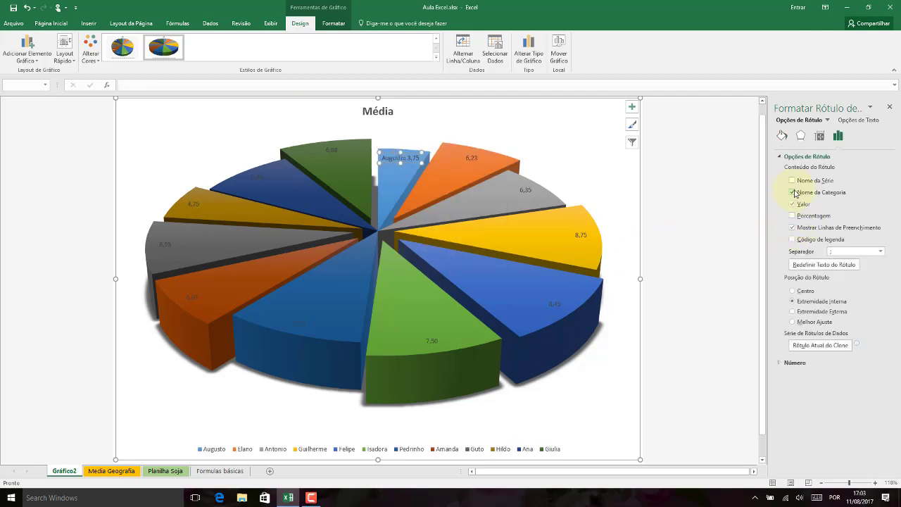
click(792, 181)
click(792, 181)
click(793, 181)
click(685, 252)
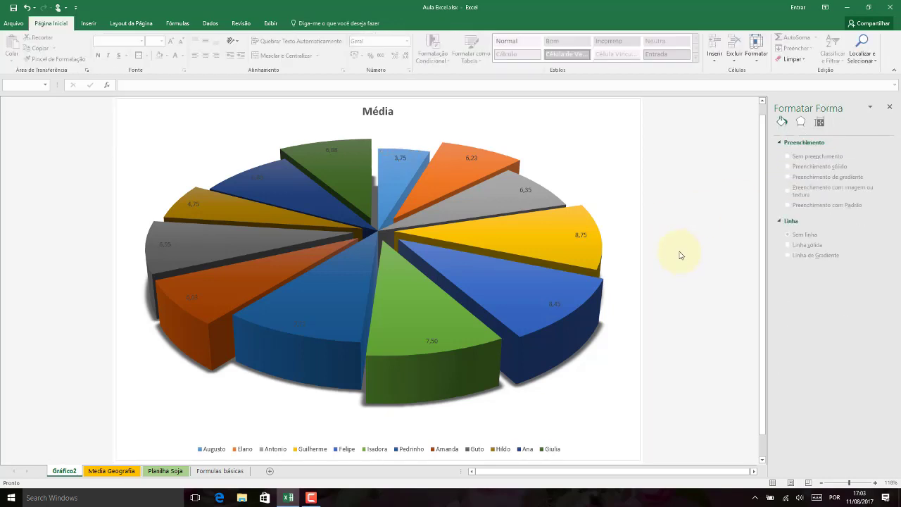
- On Planilha Soja, select months A3:A15 and prices B3:B15, then open the Linha chart choices
click(166, 472)
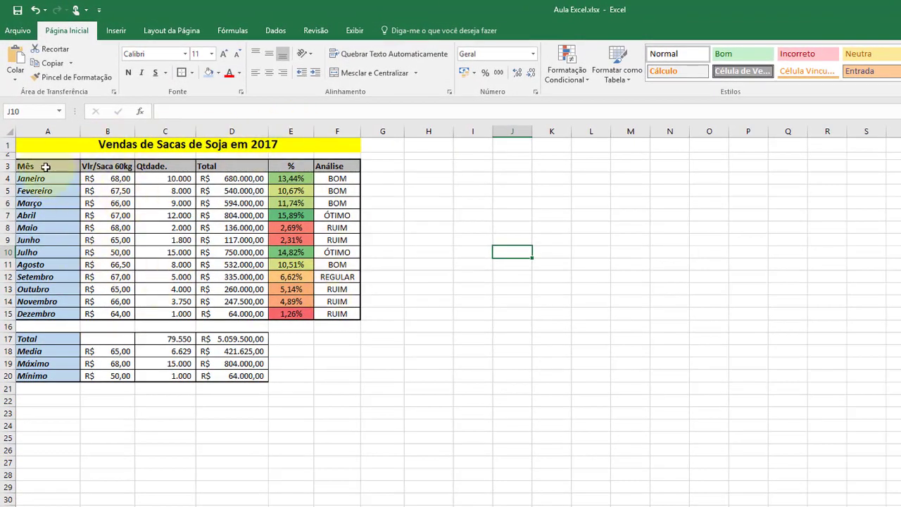
drag(45, 167, 39, 315)
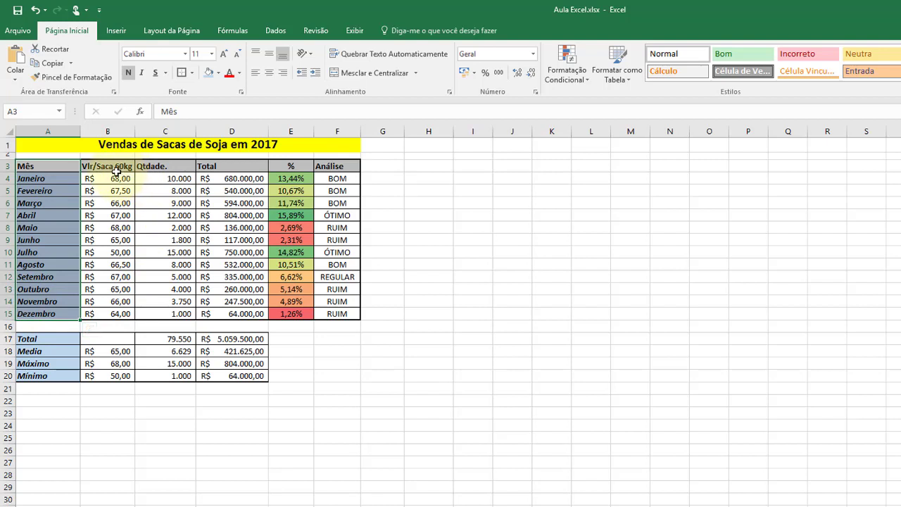
ctrl+drag(107, 167, 103, 316)
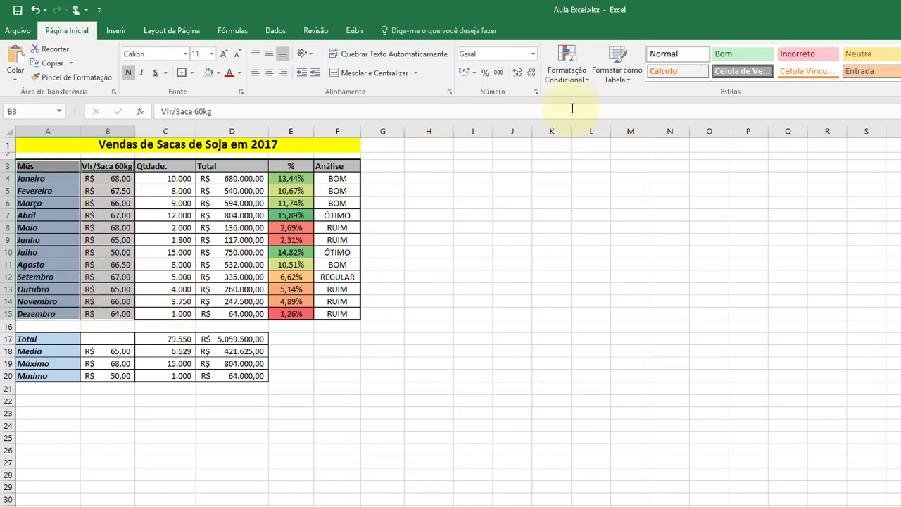
click(116, 31)
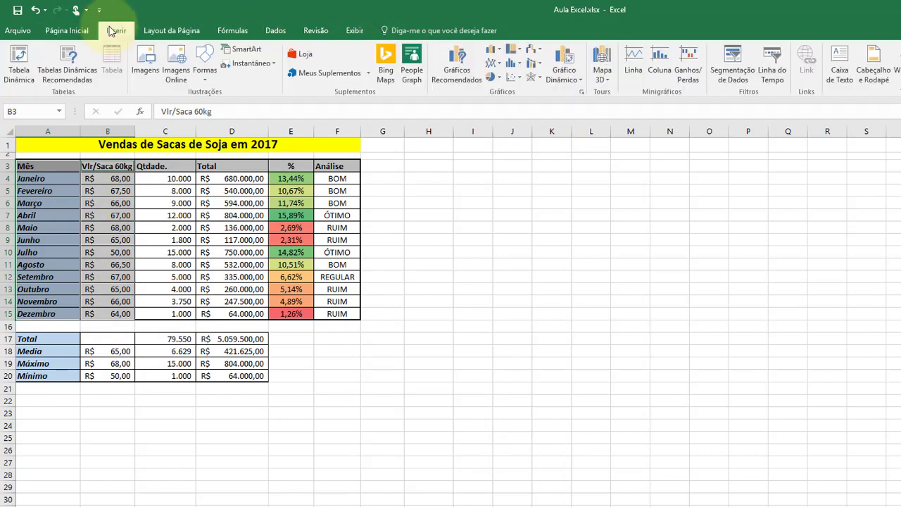
click(492, 63)
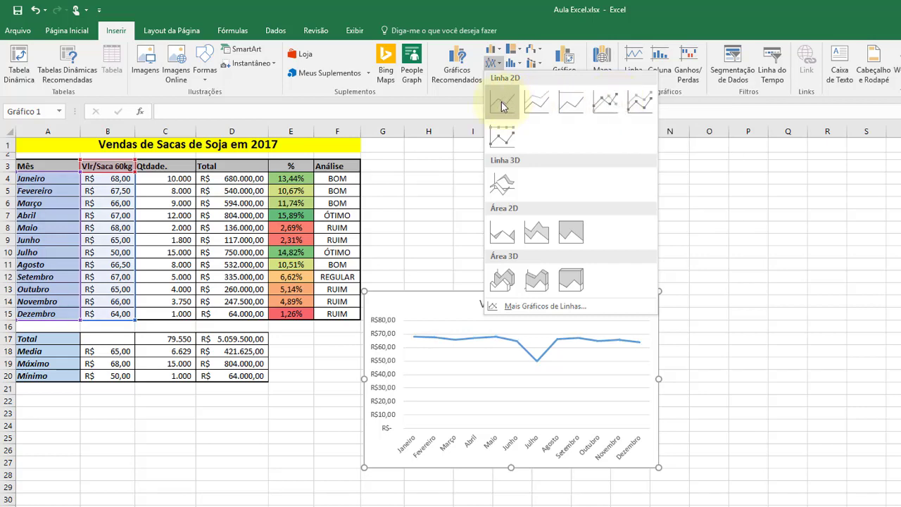
- Insert a 2-D line chart of the soy prices and move it to new sheet Gráfico Soja
click(607, 104)
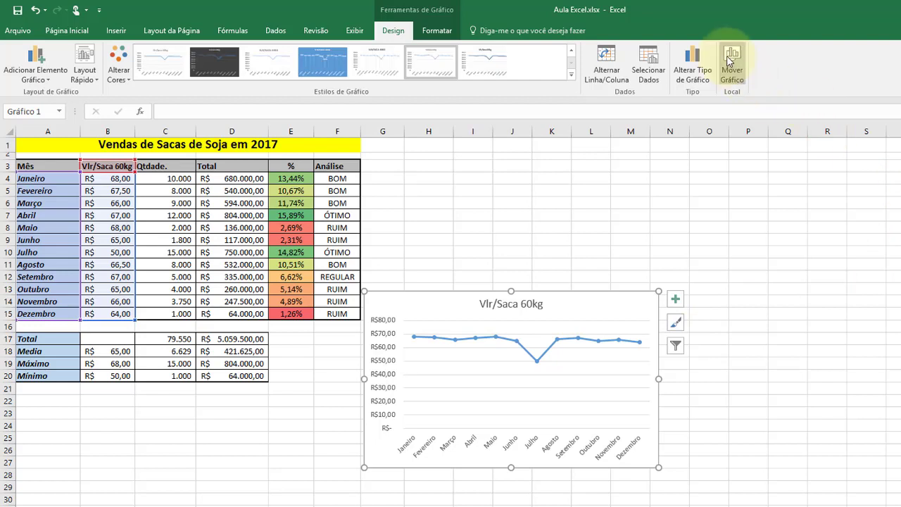
click(729, 62)
click(648, 210)
text(Gráfico Soja)
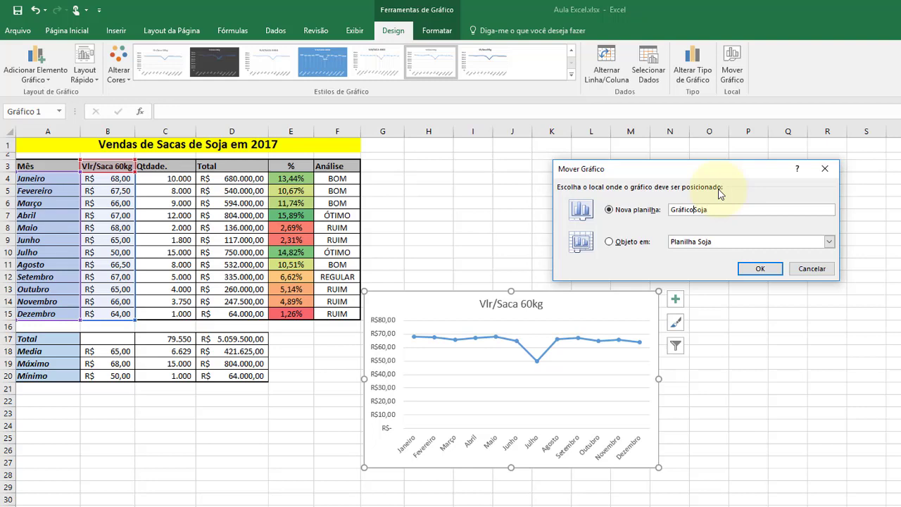
click(759, 269)
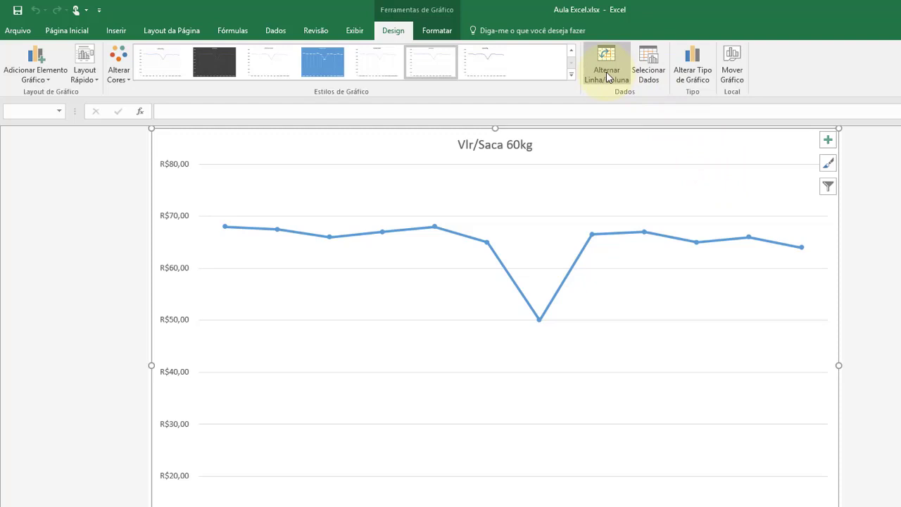
- Label every point of the Vlr/Saca 60kg line with its price, R$50,00 to R$68,00
click(606, 72)
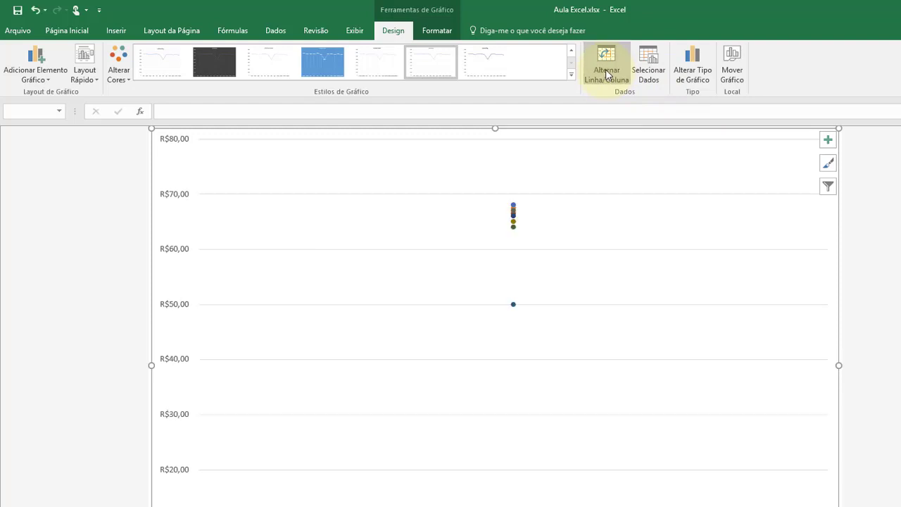
click(607, 72)
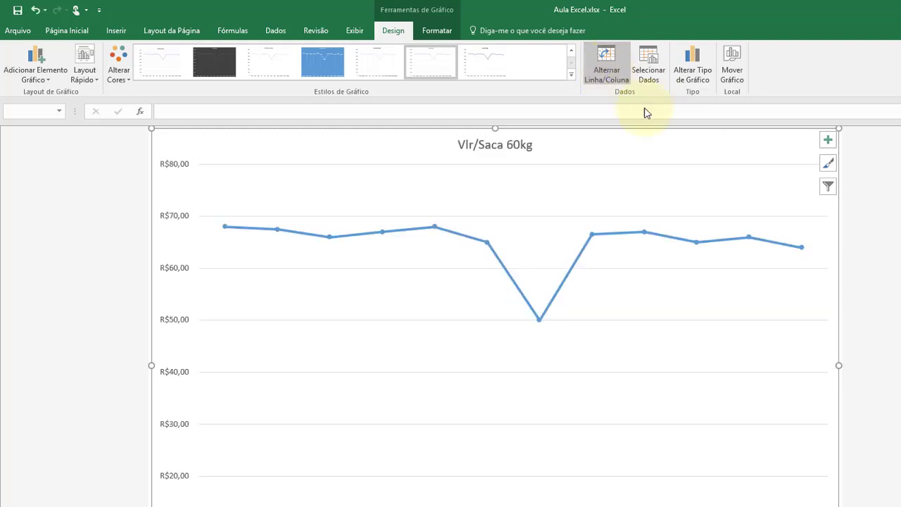
click(327, 236)
right_click(327, 236)
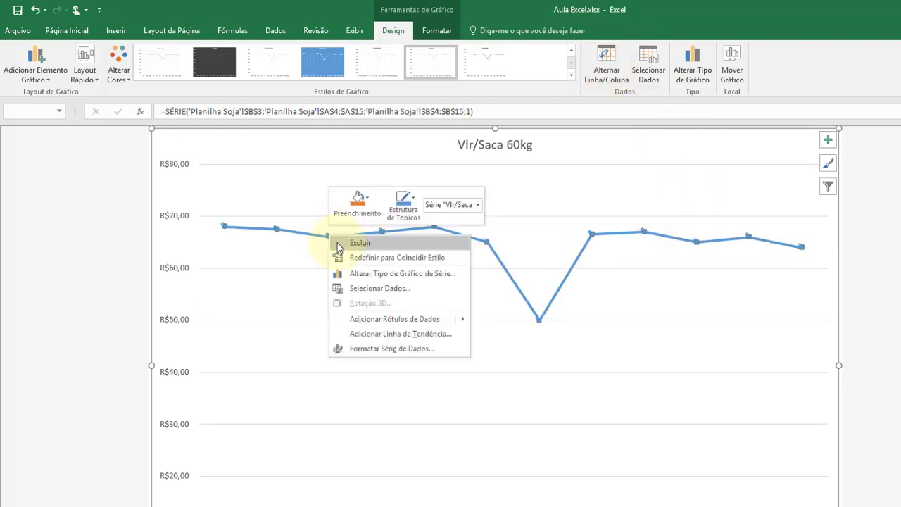
click(362, 305)
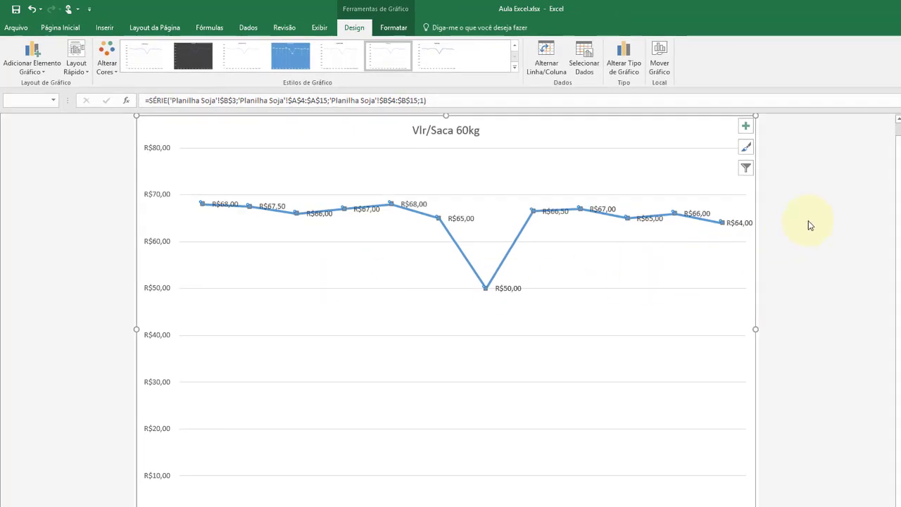
click(833, 217)
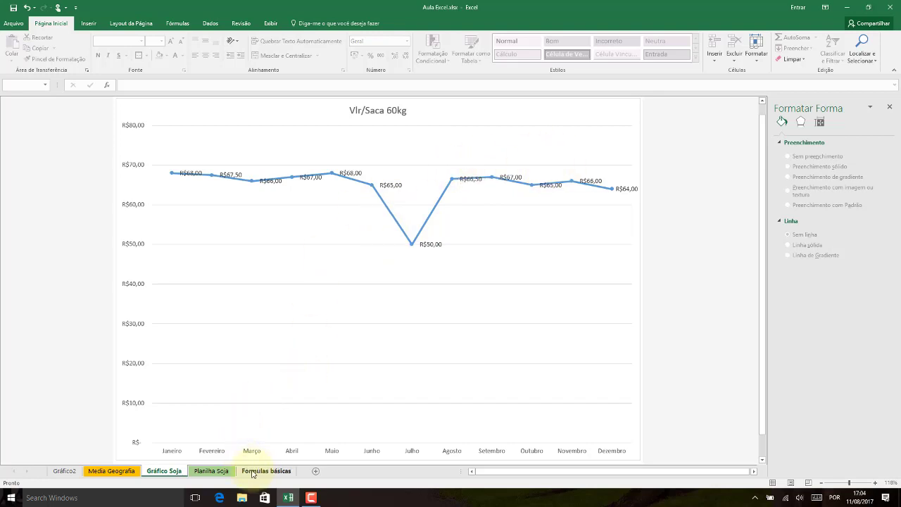
- Go back to the Planilha Soja sheet and select empty cell E20
click(221, 472)
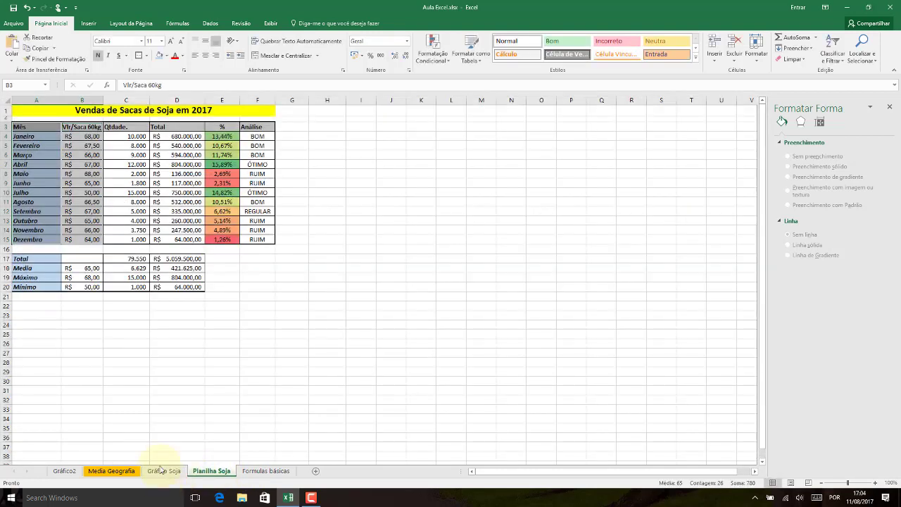
click(244, 305)
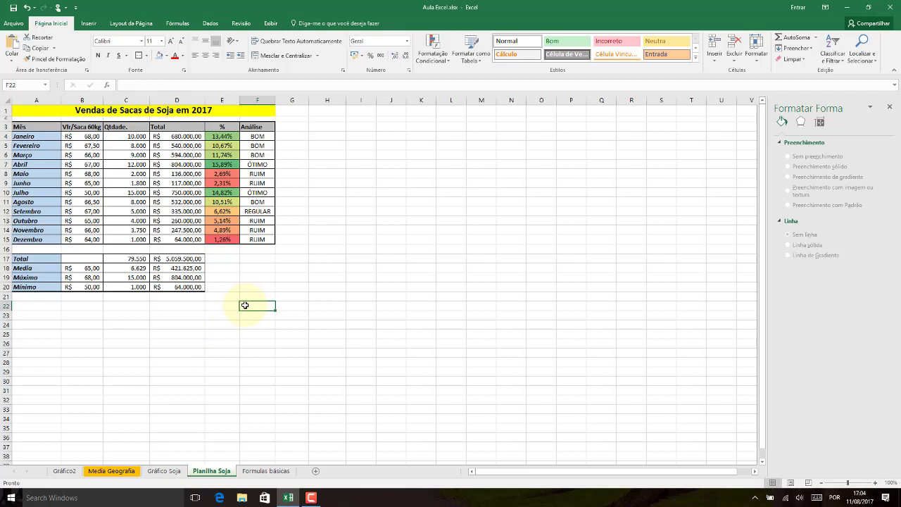
click(236, 286)
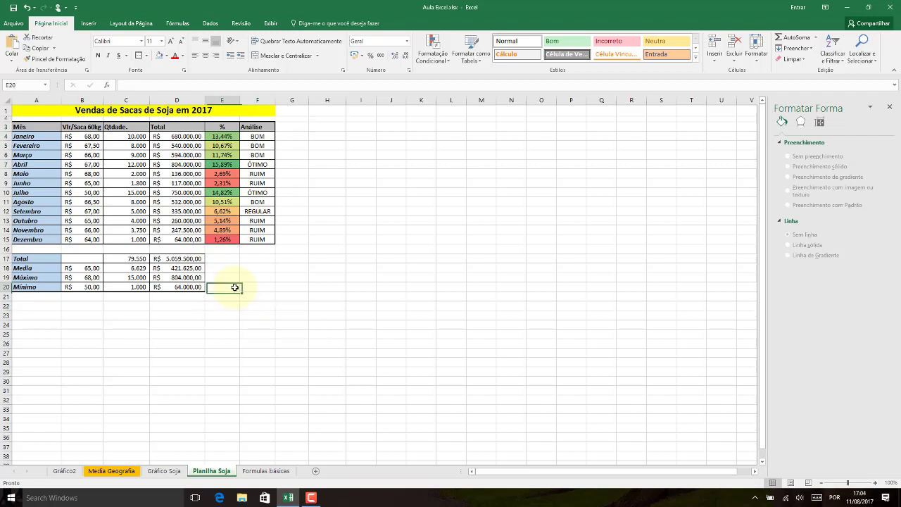